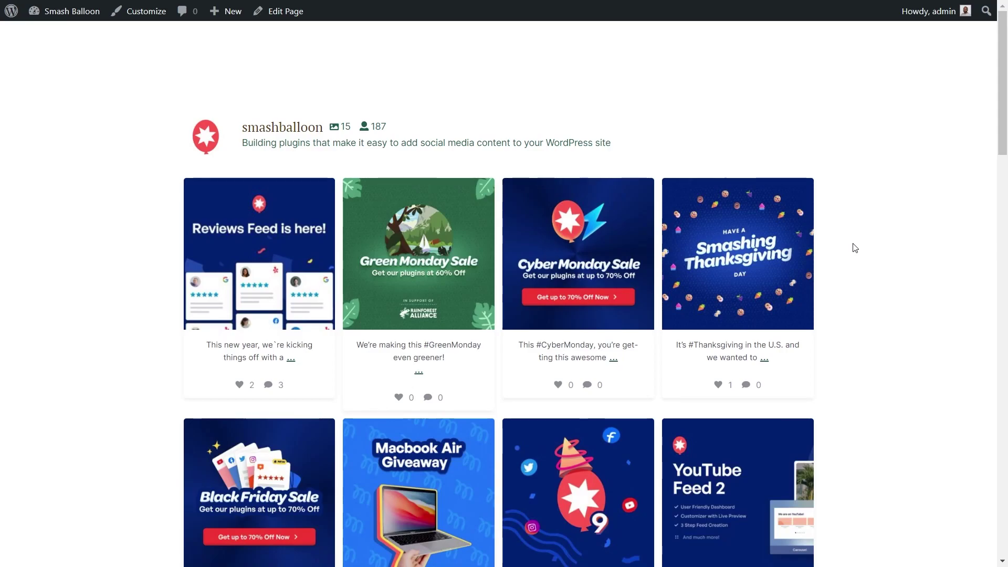
Scroll down the live smashballoon Instagram feed page
{"action": "scroll", "coordinate": [854, 247], "scroll_direction": "down", "scroll_amount": 8}
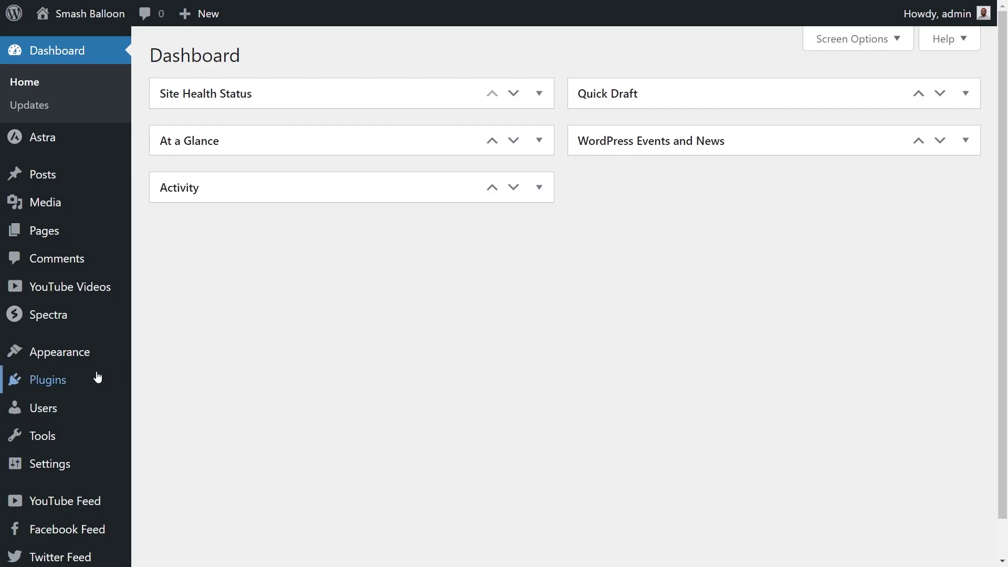
Upload the Instagram-Feed-Pro zip, install it, and activate Instagram Feed Pro 6.2.4
{"action": "mouse_move", "coordinate": [60, 381]}
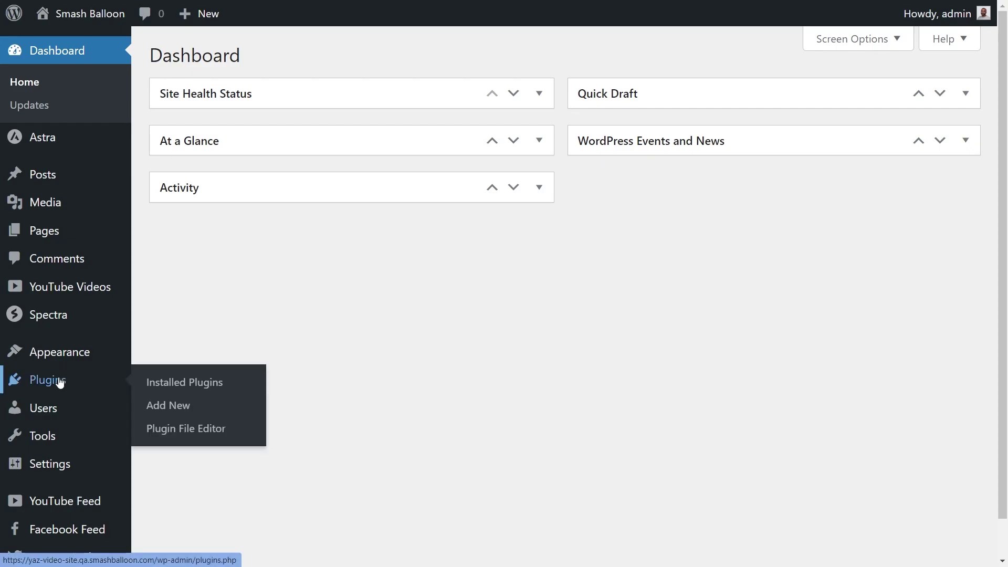
{"action": "left_click", "coordinate": [167, 406]}
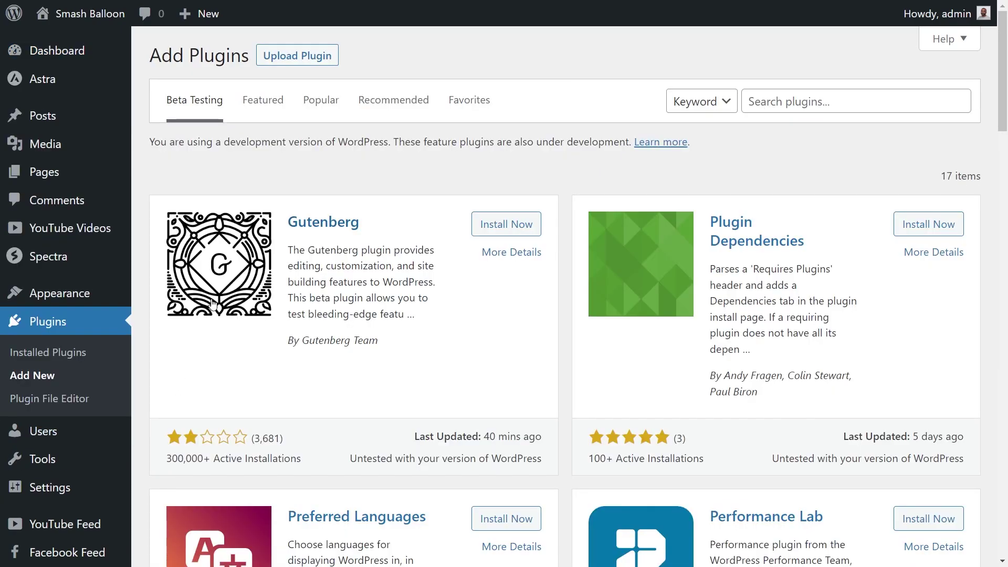
{"action": "left_click", "coordinate": [295, 62]}
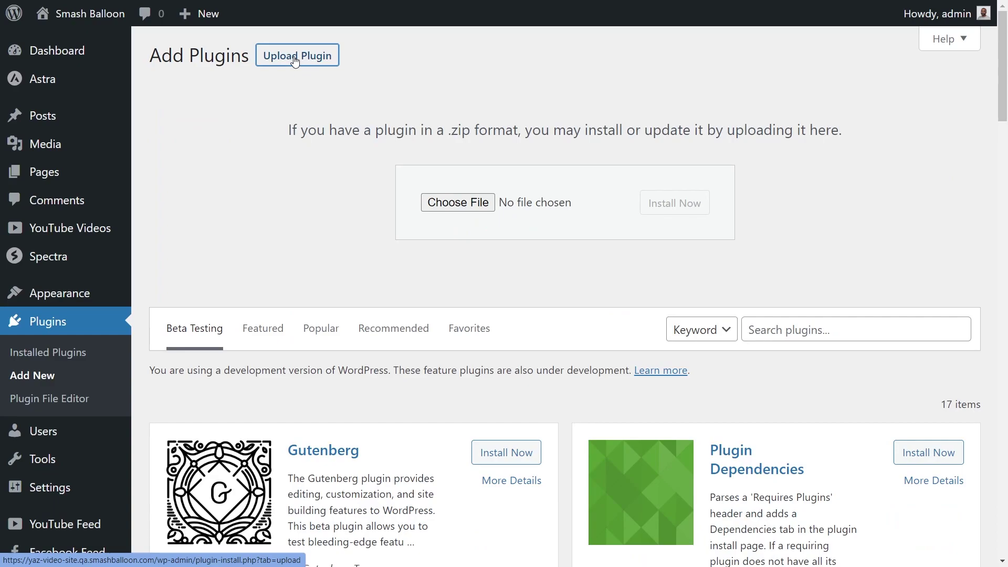
{"action": "left_click", "coordinate": [457, 203]}
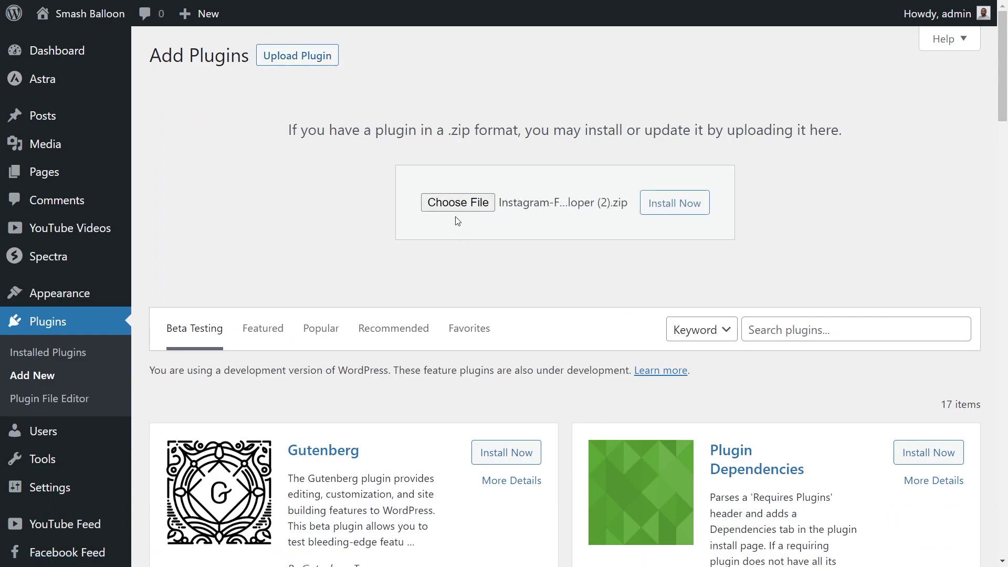
{"action": "left_click", "coordinate": [668, 203]}
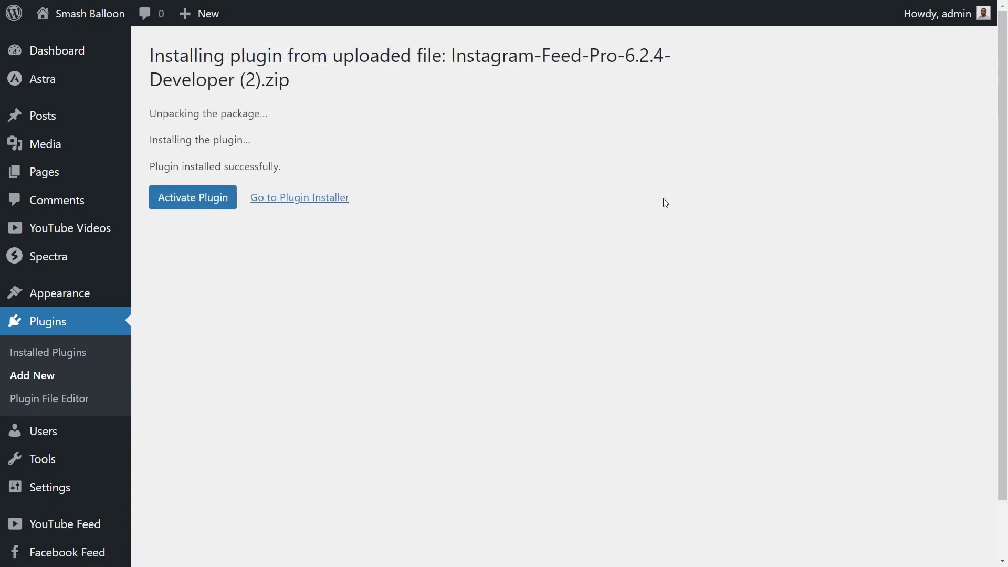
{"action": "left_click", "coordinate": [227, 200]}
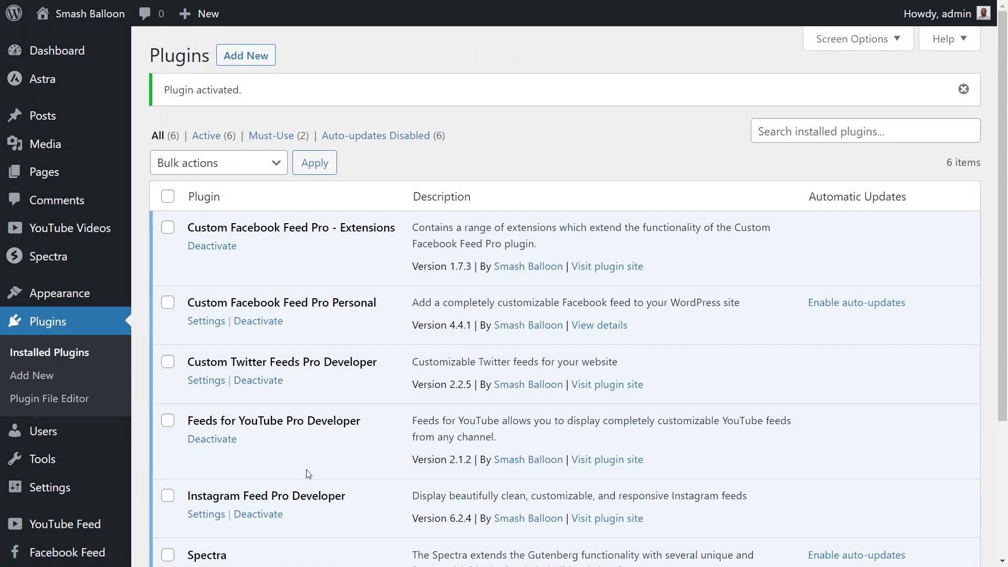
{"action": "scroll", "coordinate": [359, 491], "scroll_direction": "down", "scroll_amount": 3}
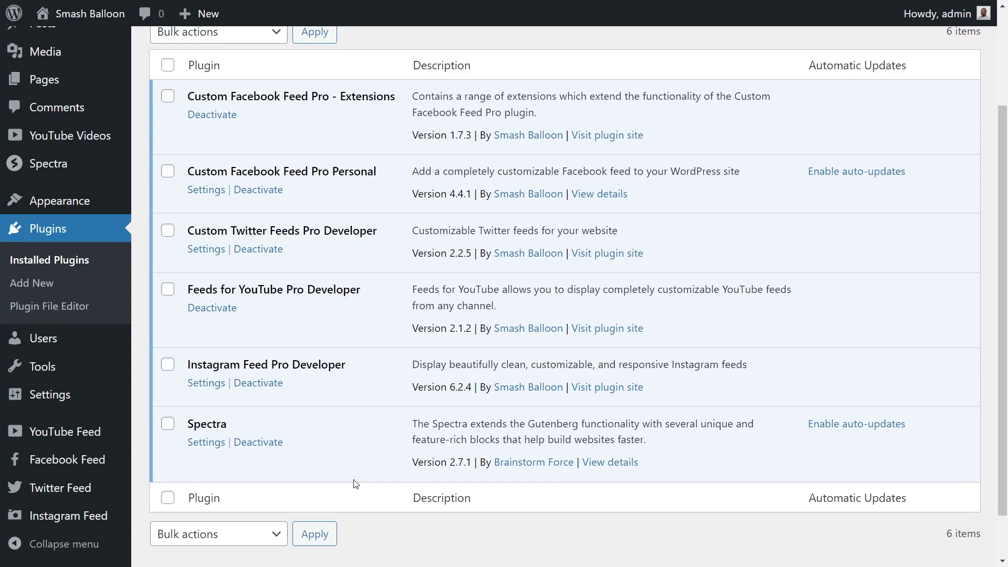
{"action": "mouse_move", "coordinate": [42, 517]}
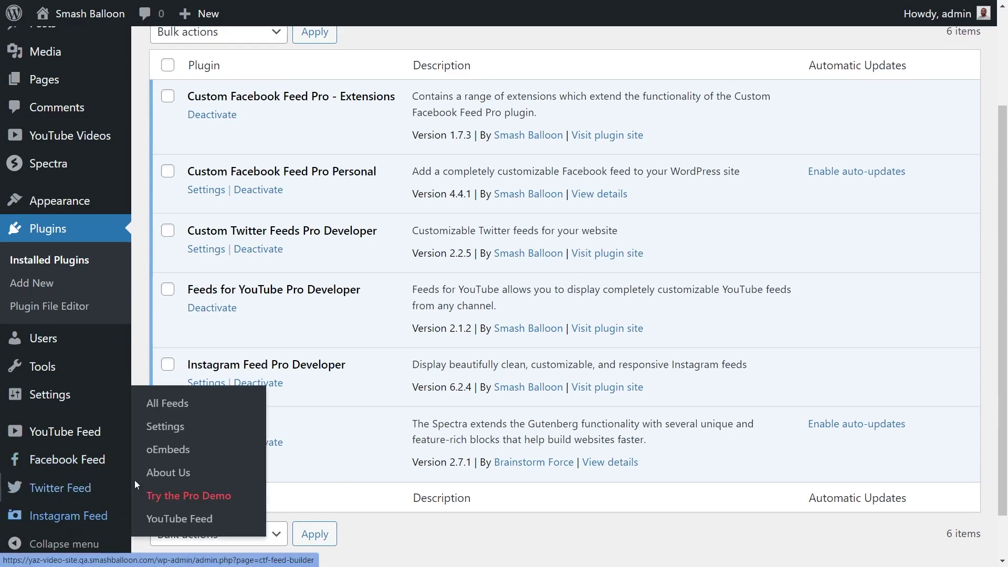
Activate the Instagram Feed Pro license with the saved key, then go to All Feeds
{"action": "left_click", "coordinate": [163, 428]}
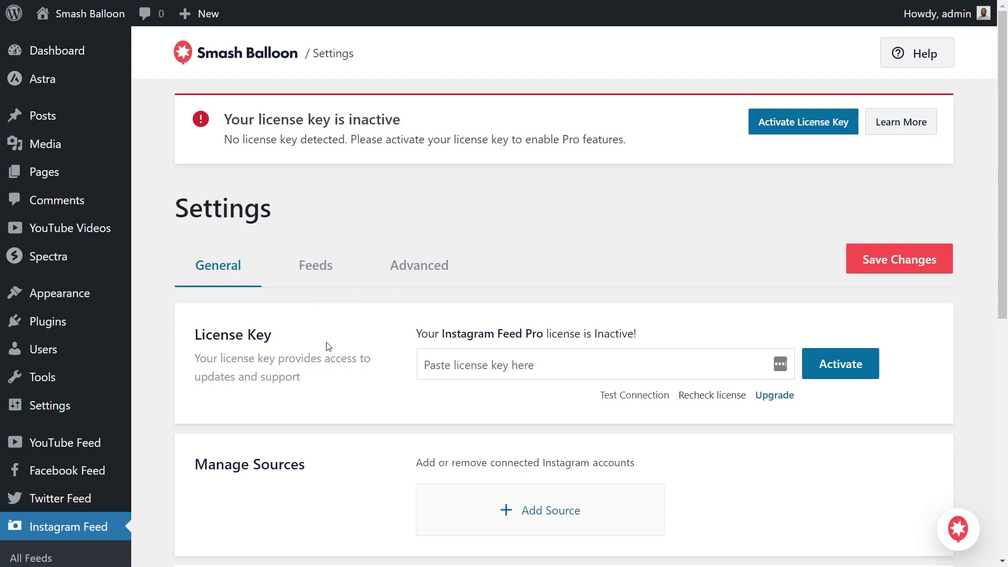
{"action": "left_click", "coordinate": [441, 363]}
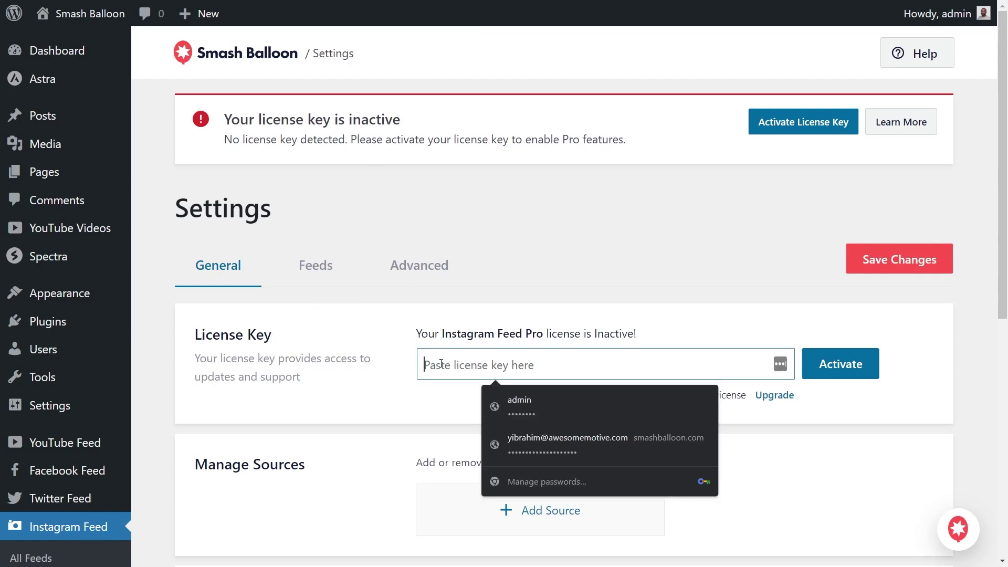
{"action": "left_click", "coordinate": [525, 394]}
{"action": "left_click", "coordinate": [870, 374]}
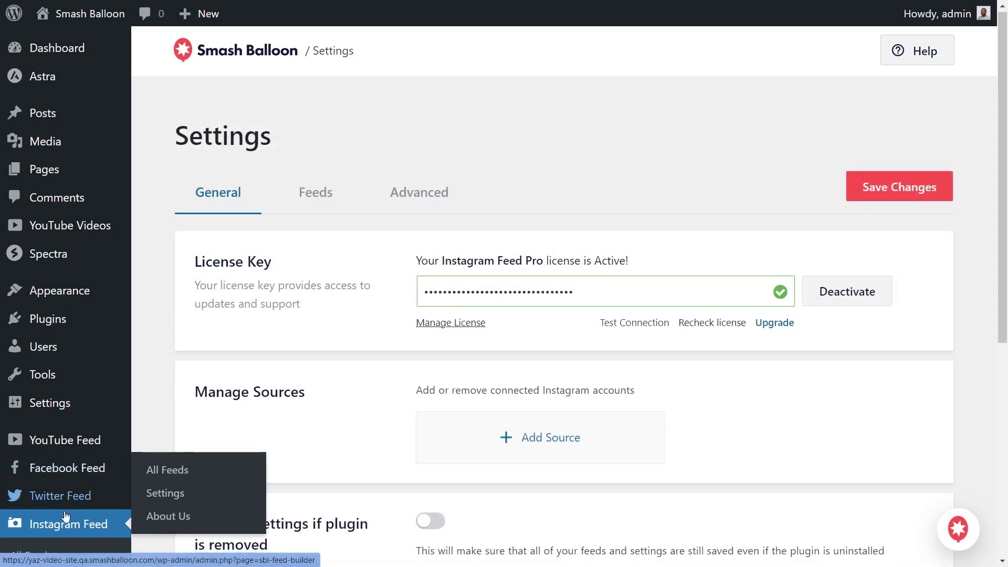
{"action": "scroll", "coordinate": [63, 504], "scroll_direction": "down", "scroll_amount": 2}
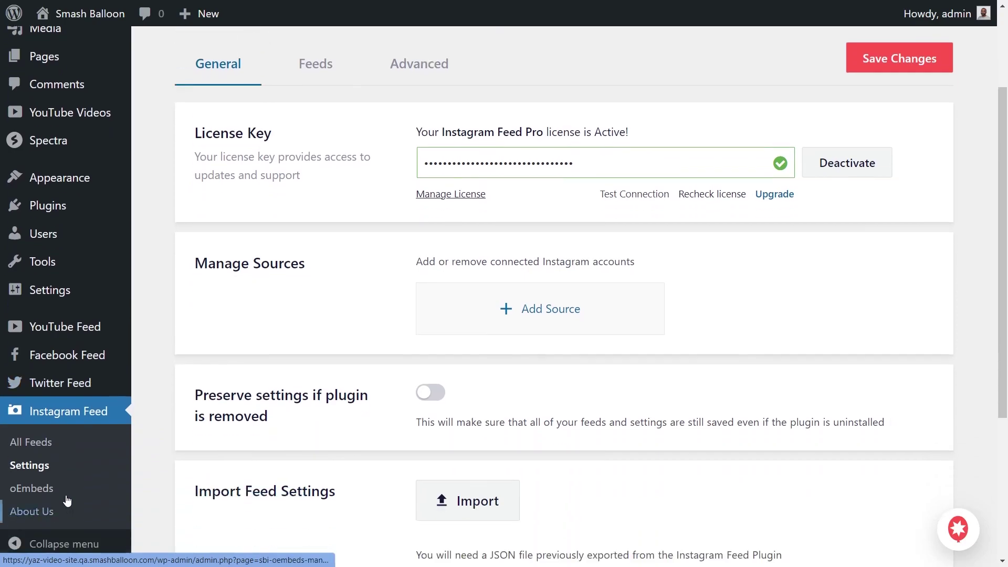
{"action": "left_click", "coordinate": [43, 443]}
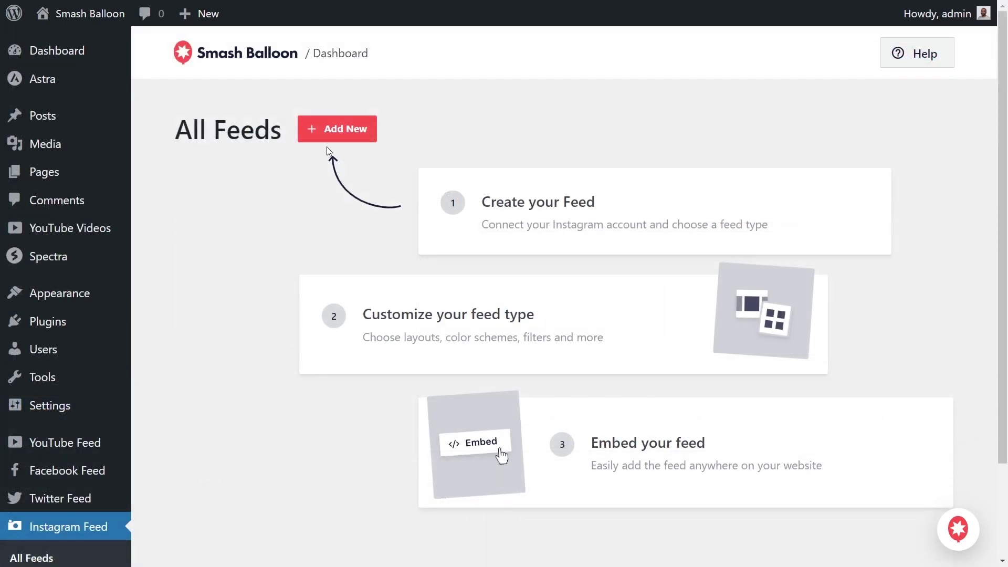
Create a new User Timeline feed and add a Business source through Facebook
{"action": "left_click", "coordinate": [329, 132]}
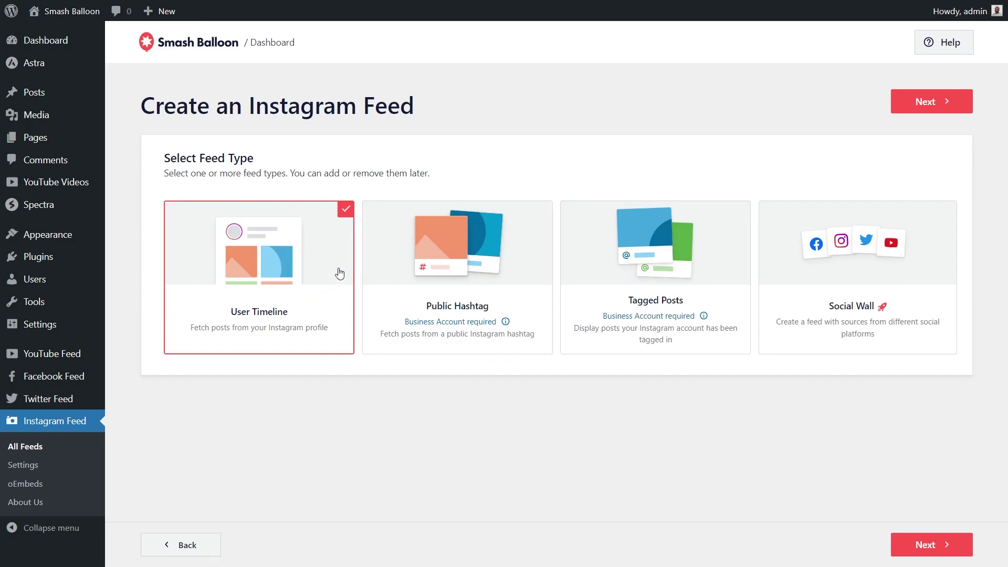
{"action": "left_click", "coordinate": [953, 111]}
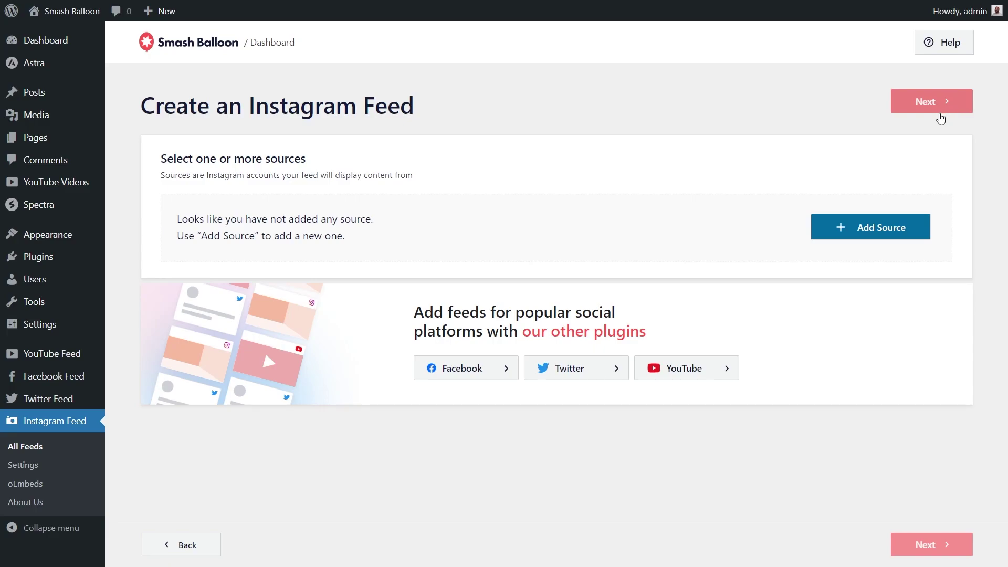
{"action": "left_click", "coordinate": [869, 232]}
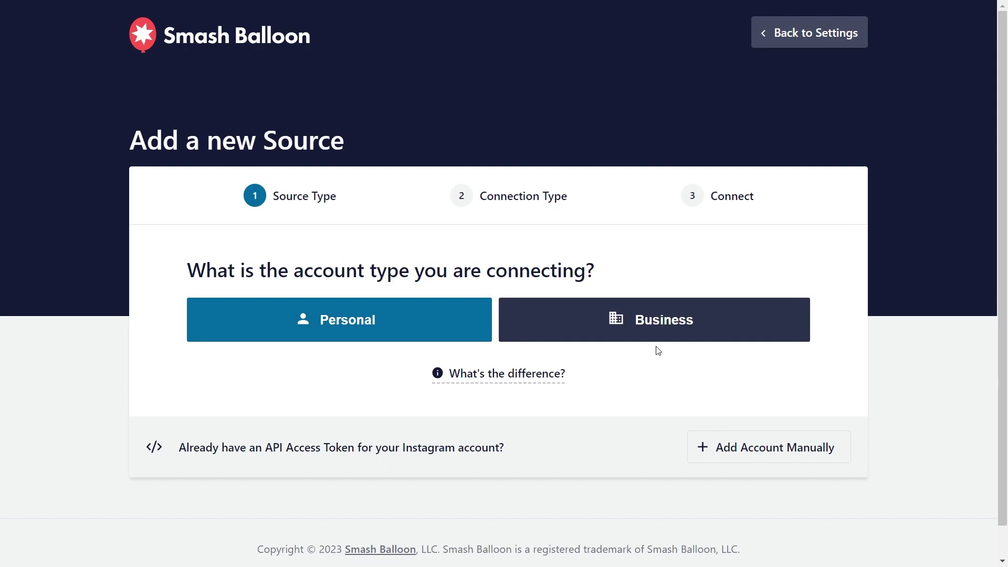
{"action": "left_click", "coordinate": [657, 330]}
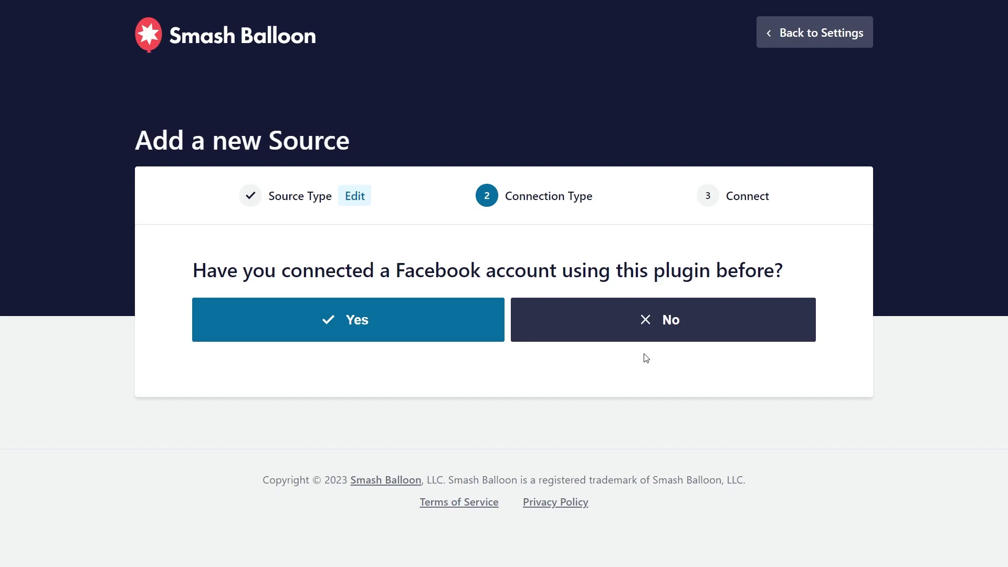
{"action": "left_click", "coordinate": [653, 333]}
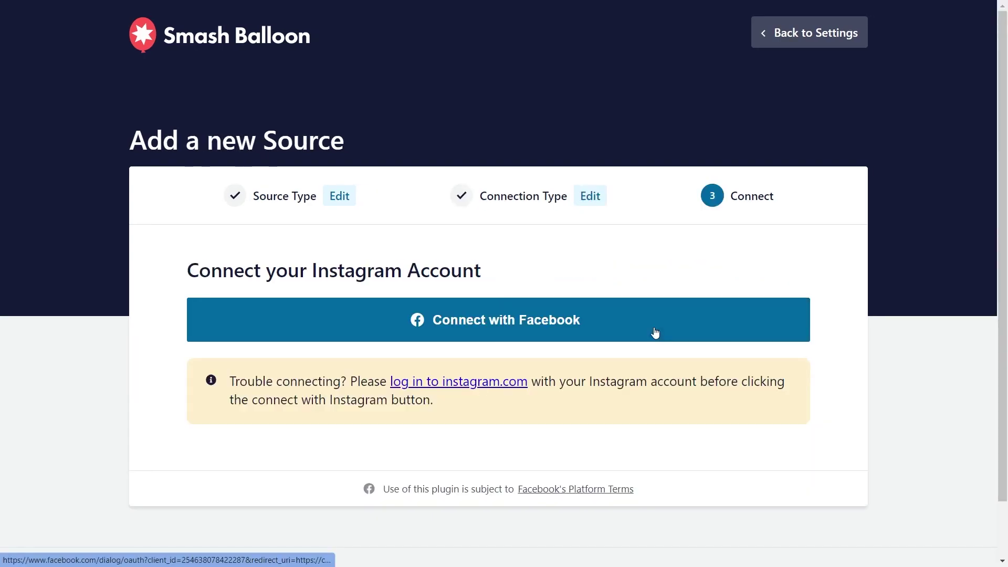
{"action": "left_click", "coordinate": [478, 328]}
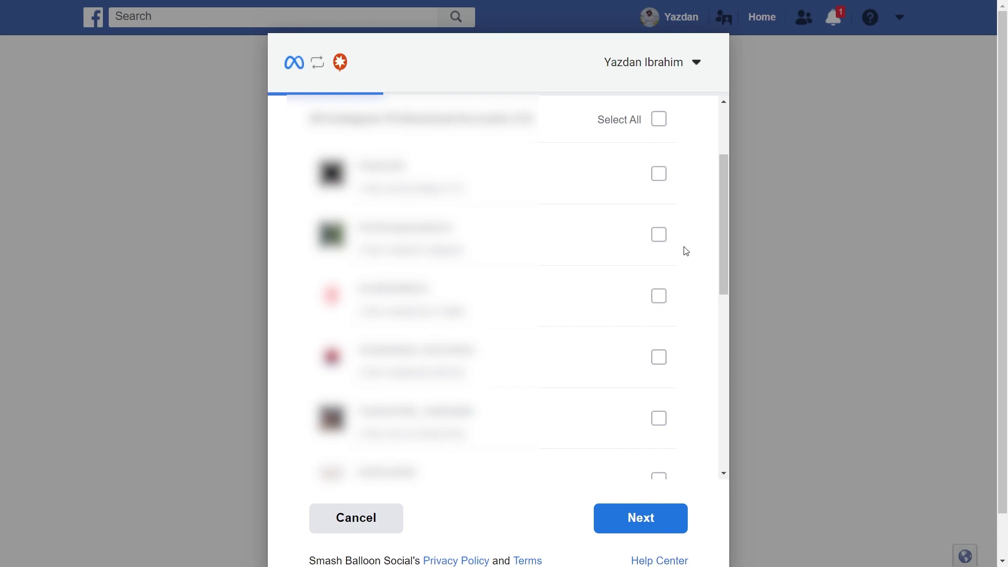
Grant Smash Balloon Social access to a Facebook page and the last listed Instagram account
{"action": "left_click", "coordinate": [659, 295]}
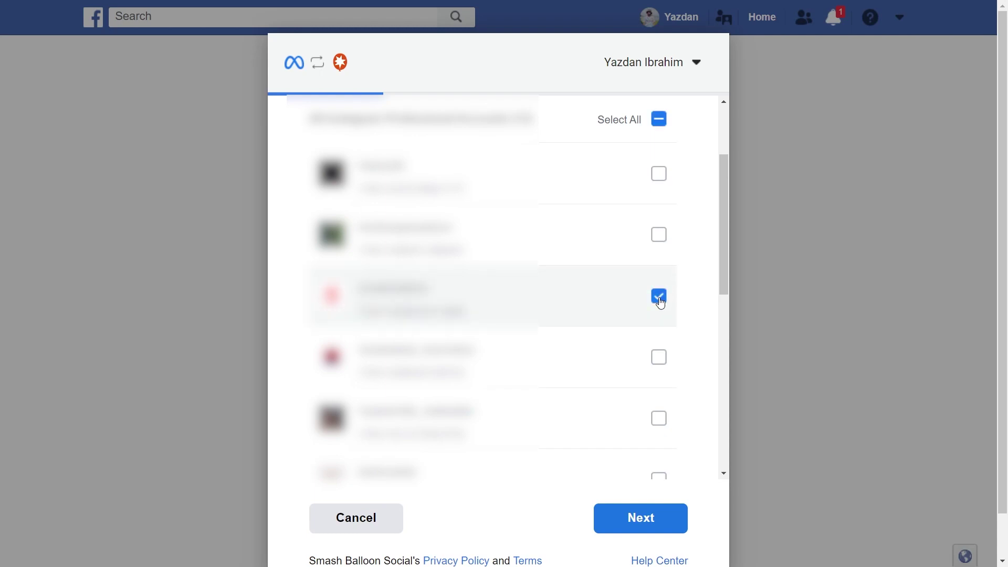
{"action": "left_click", "coordinate": [648, 523]}
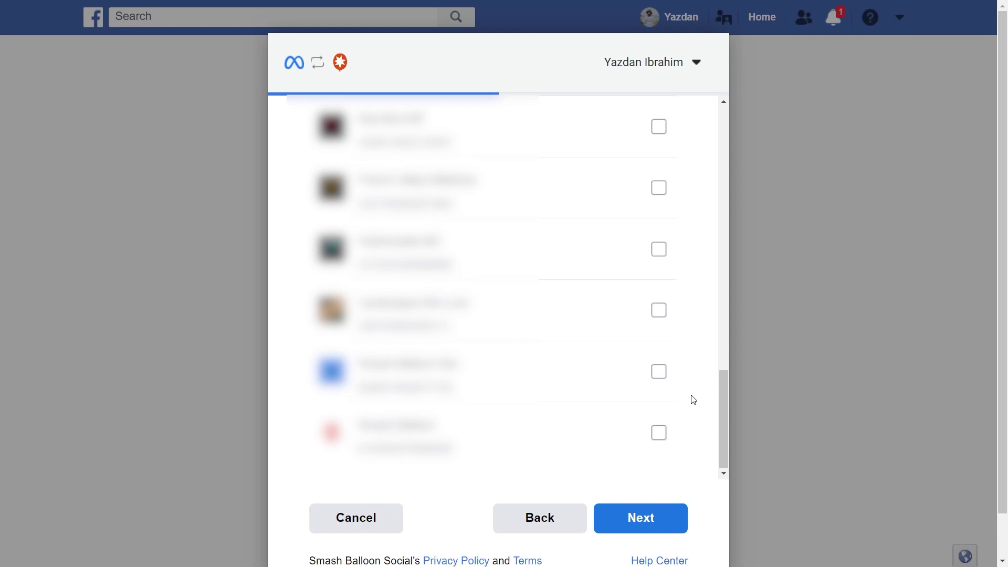
{"action": "left_click", "coordinate": [660, 432]}
{"action": "left_click", "coordinate": [651, 515]}
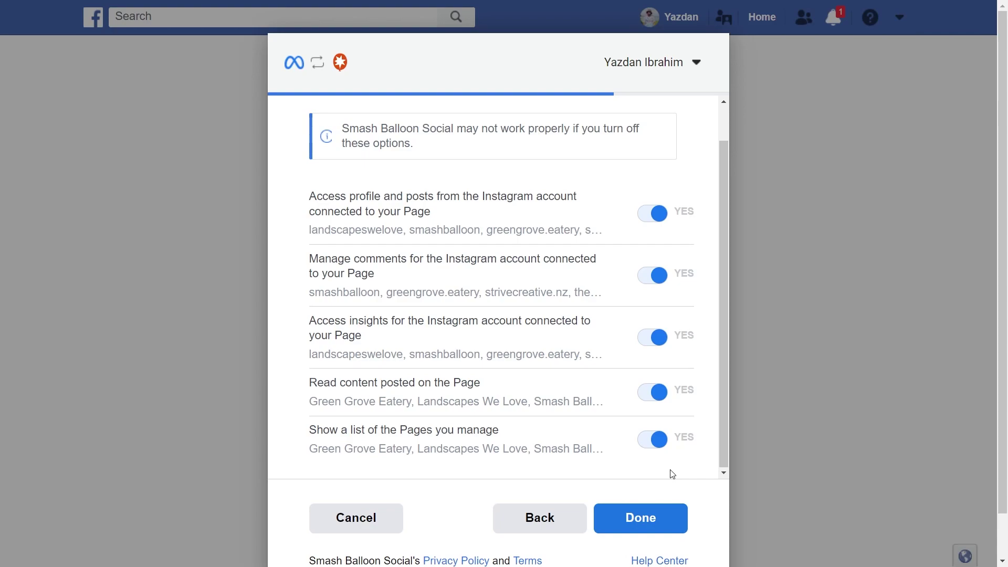
{"action": "left_click", "coordinate": [633, 518]}
{"action": "left_click", "coordinate": [543, 313]}
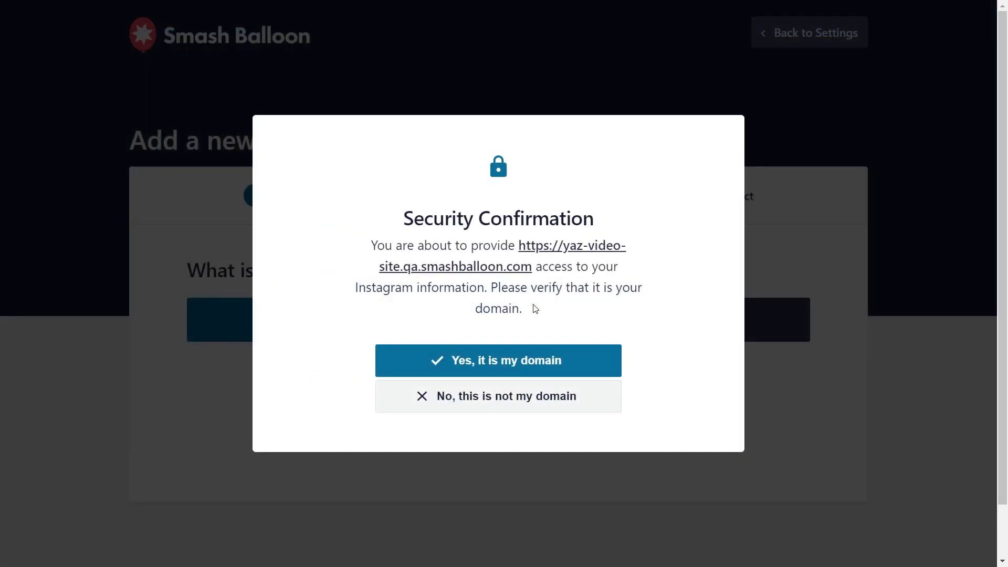
Confirm the site domain, add the smashballoon account, and select it as the feed's source
{"action": "left_click", "coordinate": [527, 360]}
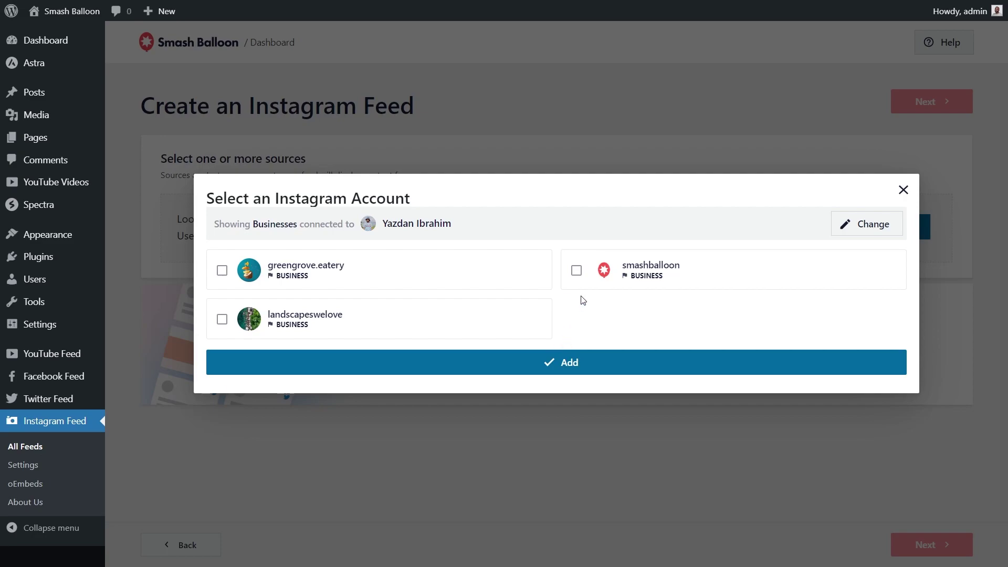
{"action": "left_click", "coordinate": [589, 280]}
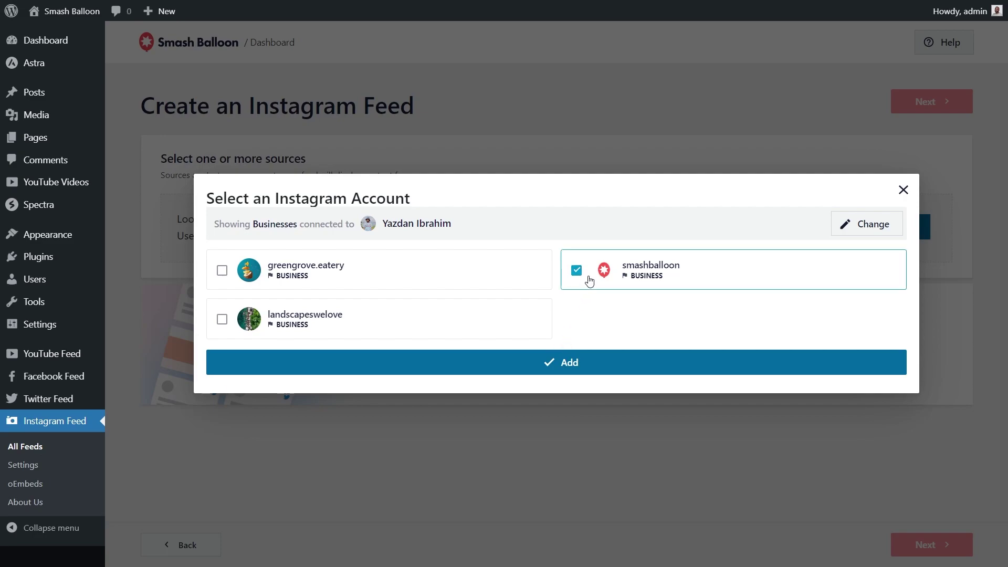
{"action": "left_click", "coordinate": [560, 363]}
{"action": "left_click", "coordinate": [513, 230]}
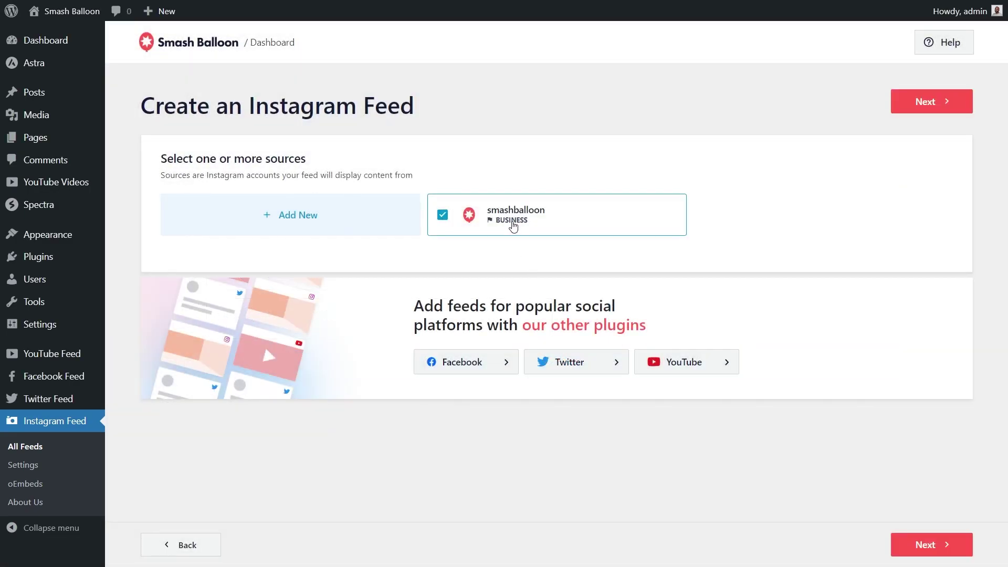
{"action": "left_click", "coordinate": [927, 102]}
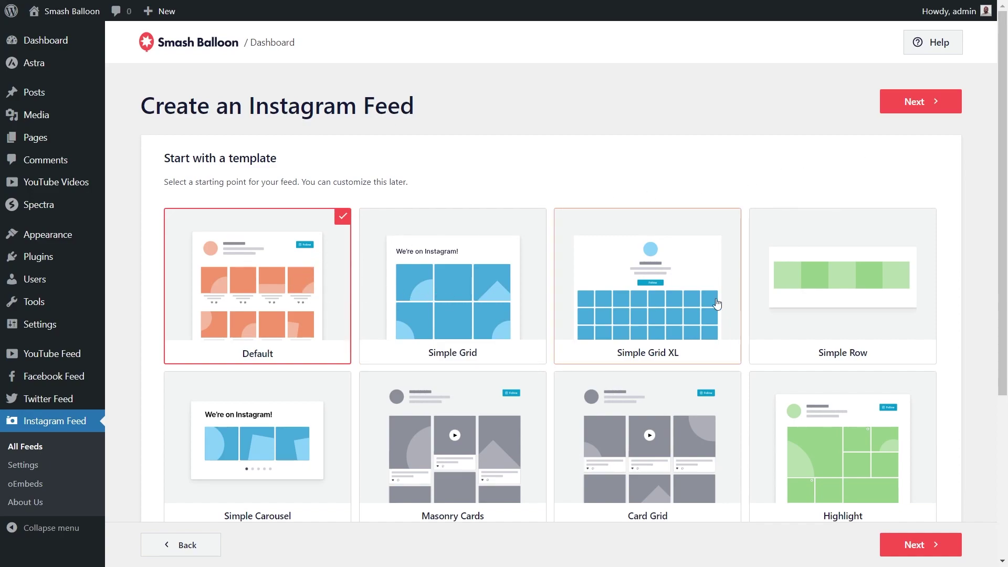
Choose the Card Grid template and load the feed customizer
{"action": "scroll", "coordinate": [866, 335], "scroll_direction": "down", "scroll_amount": 3}
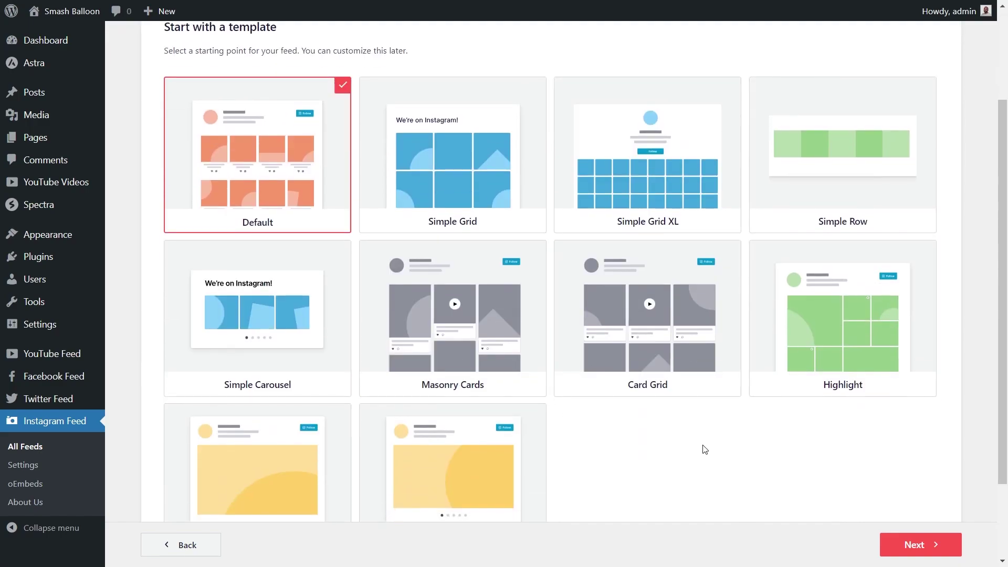
{"action": "left_click", "coordinate": [658, 364]}
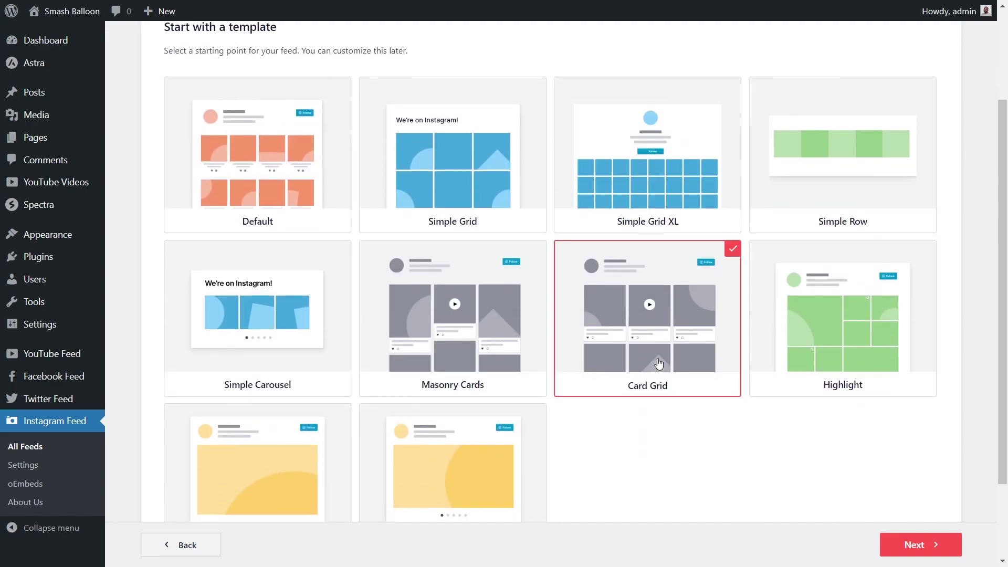
{"action": "left_click", "coordinate": [914, 544]}
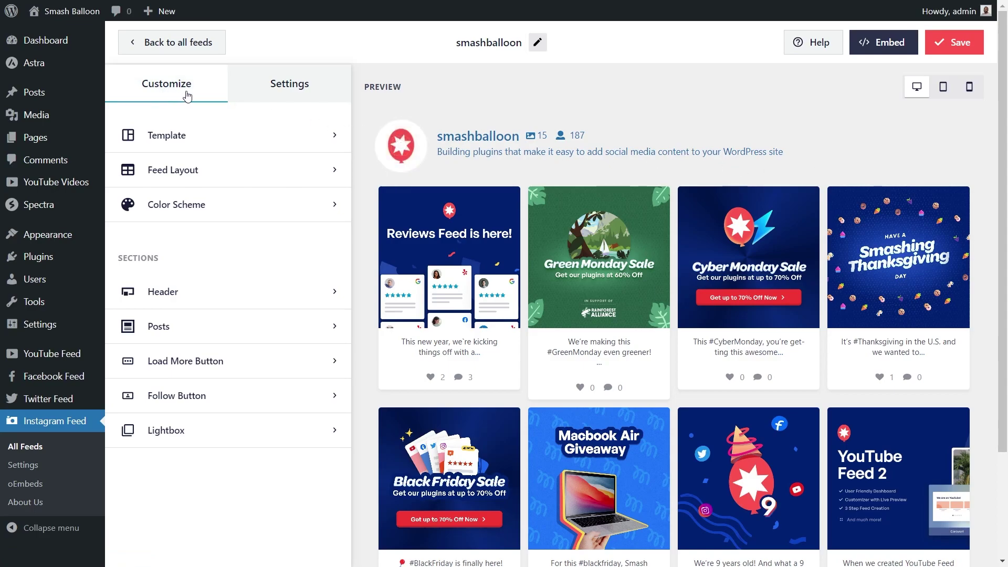
Preview the feed in Carousel (paging through posts), Masonry, and Highlight layouts
{"action": "left_click", "coordinate": [217, 174]}
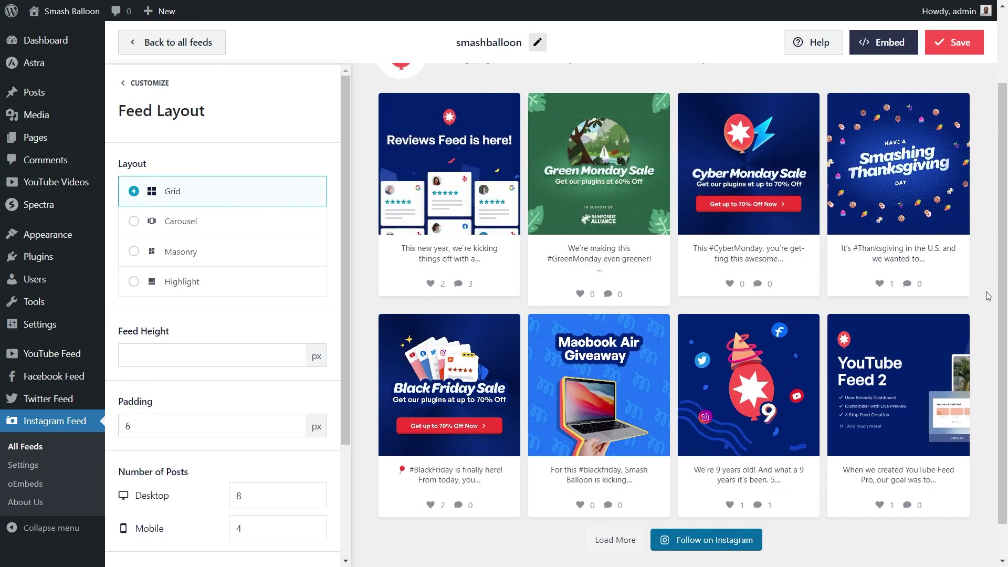
{"action": "left_click", "coordinate": [218, 231]}
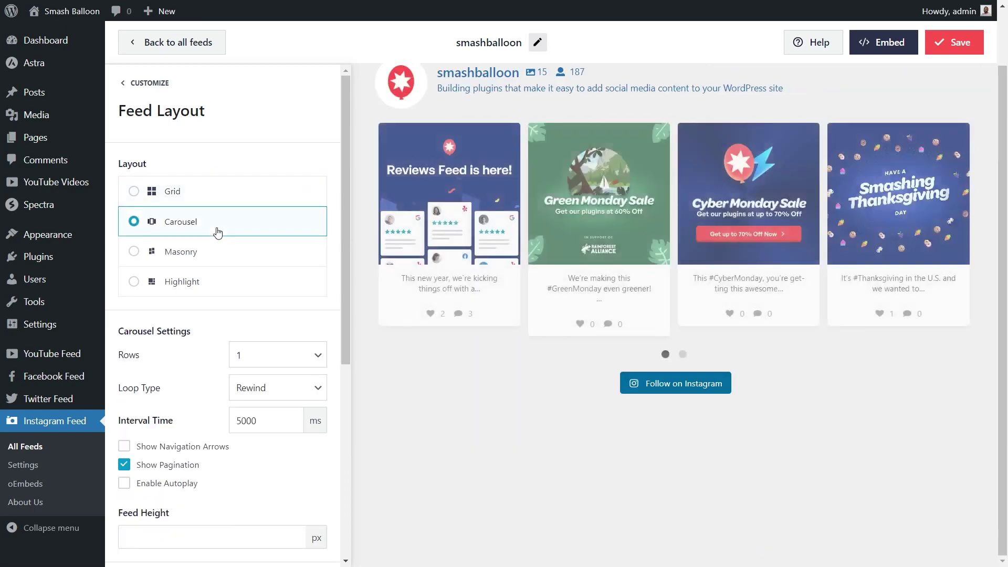
{"action": "left_click", "coordinate": [682, 355]}
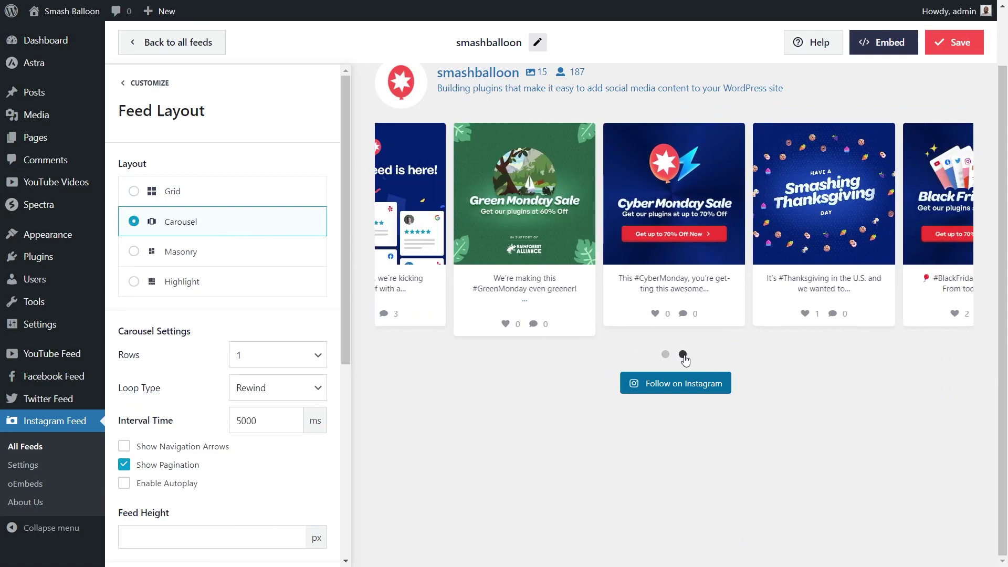
{"action": "left_click", "coordinate": [666, 354]}
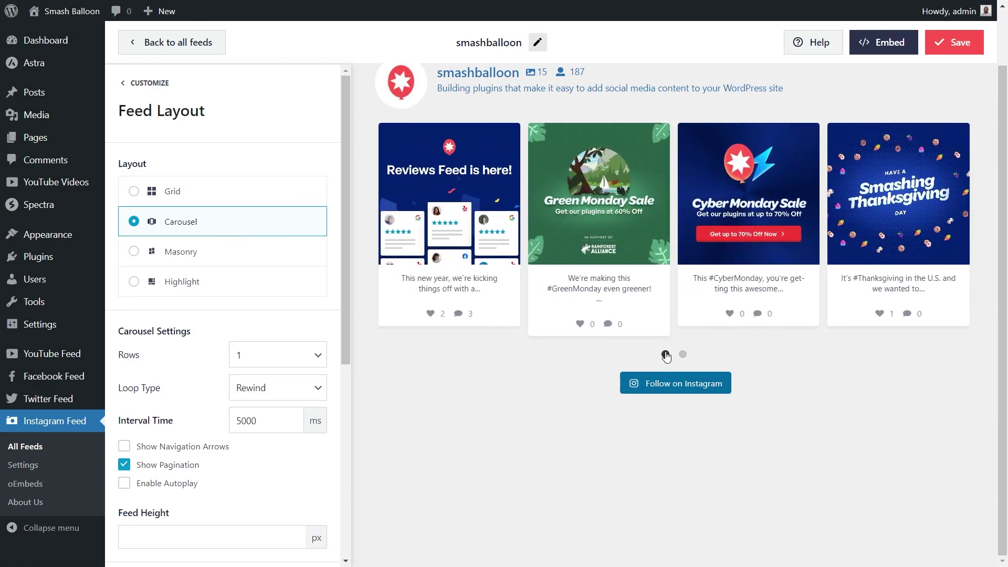
{"action": "left_click", "coordinate": [232, 253]}
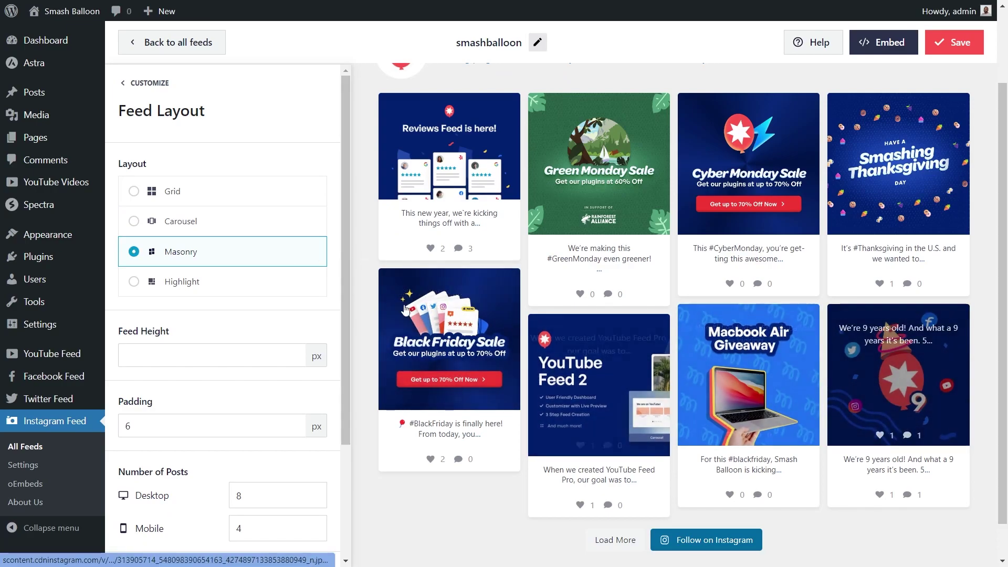
{"action": "left_click", "coordinate": [232, 284]}
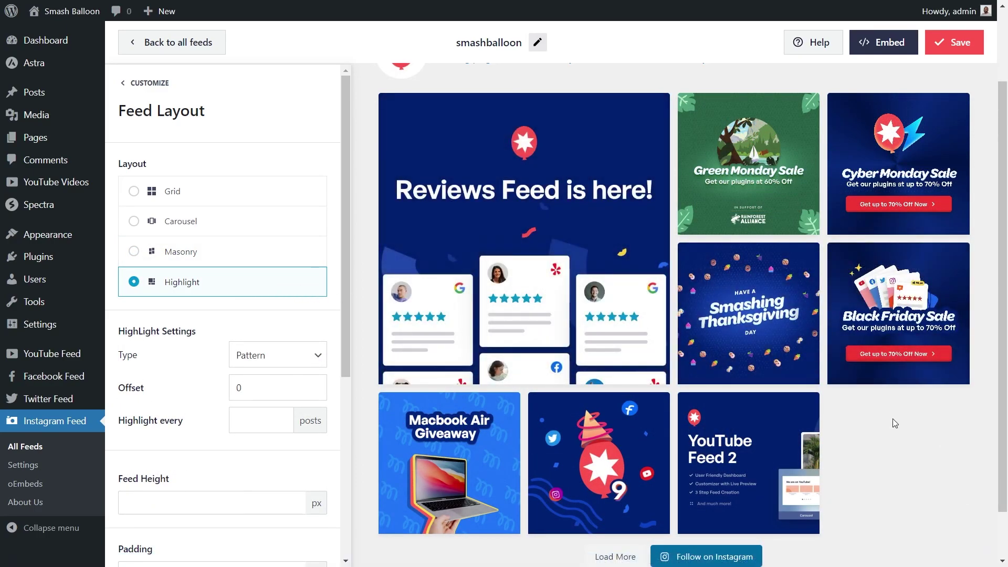
Switch the feed back to Grid and show 12 posts on desktop
{"action": "left_click", "coordinate": [236, 198]}
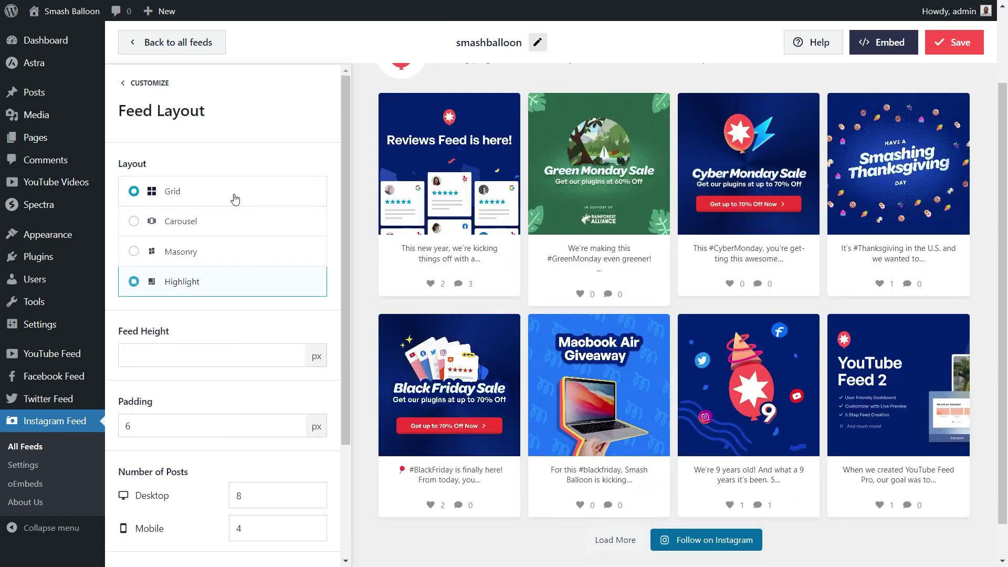
{"action": "scroll", "coordinate": [235, 338], "scroll_direction": "down", "scroll_amount": 3}
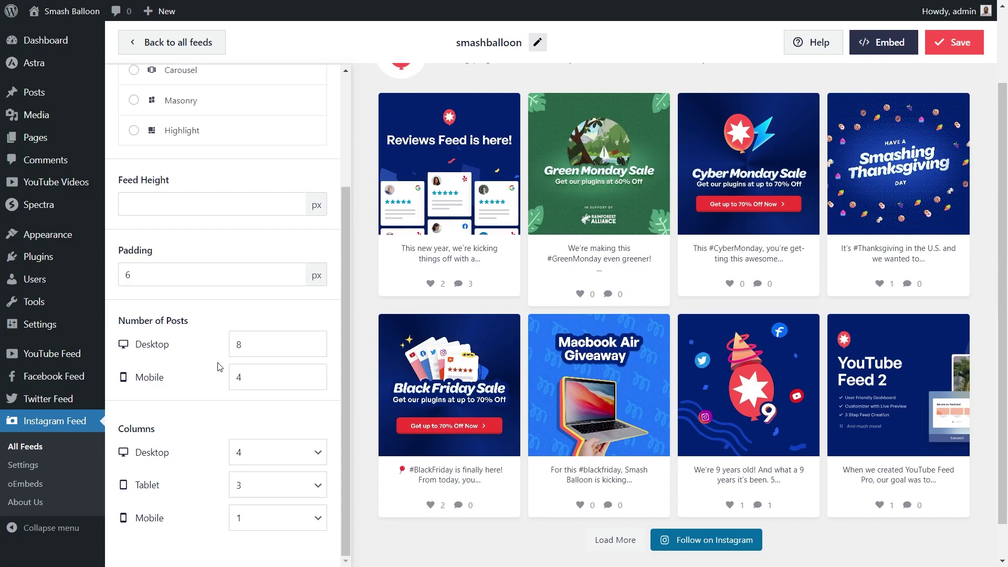
{"action": "left_click", "coordinate": [315, 344]}
{"action": "key", "text": "BackSpace"}
{"action": "type", "text": "12"}
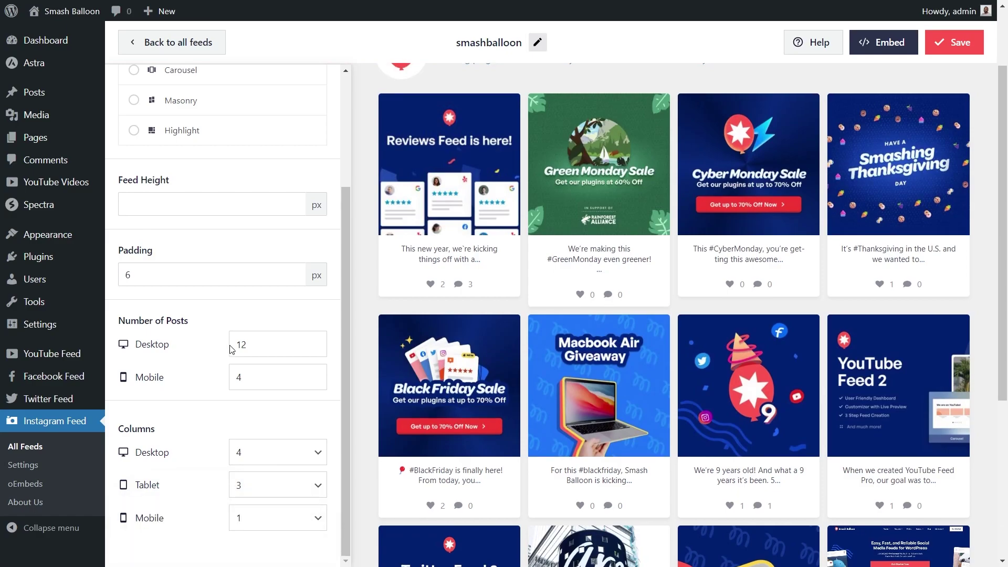
Try 3 desktop columns, revert to 4 columns, and save the feed
{"action": "scroll", "coordinate": [359, 371], "scroll_direction": "down", "scroll_amount": 5}
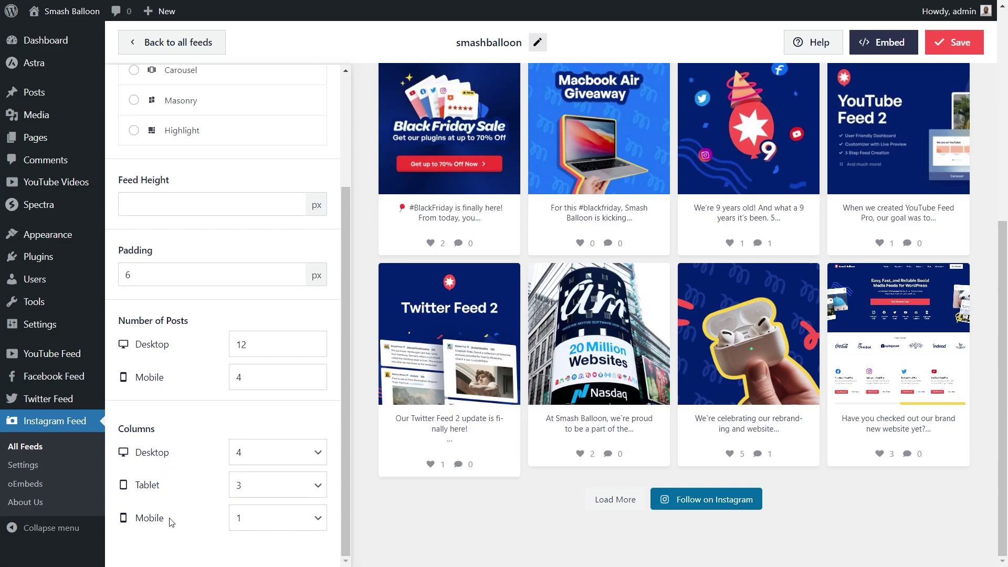
{"action": "left_click", "coordinate": [290, 462]}
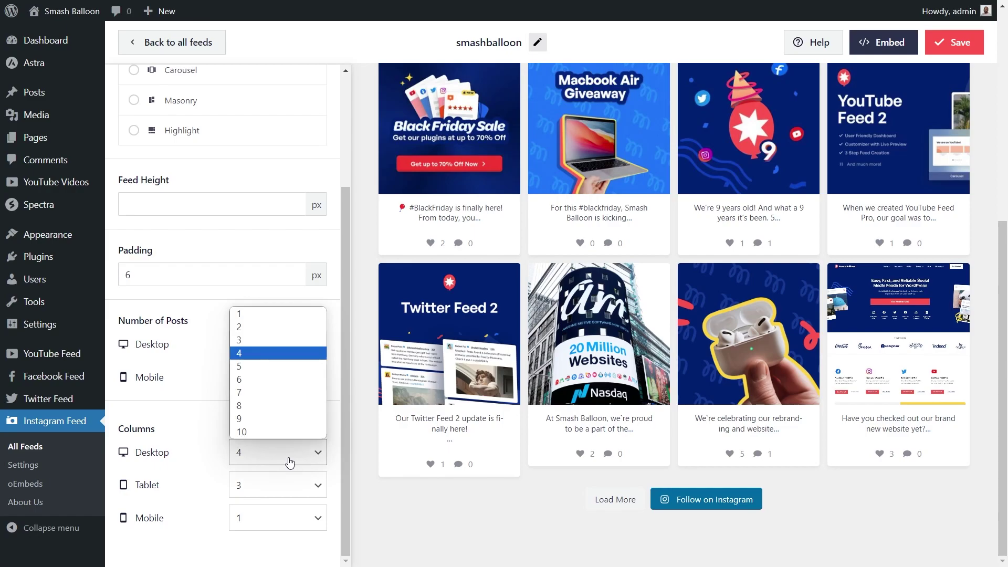
{"action": "left_click", "coordinate": [244, 346]}
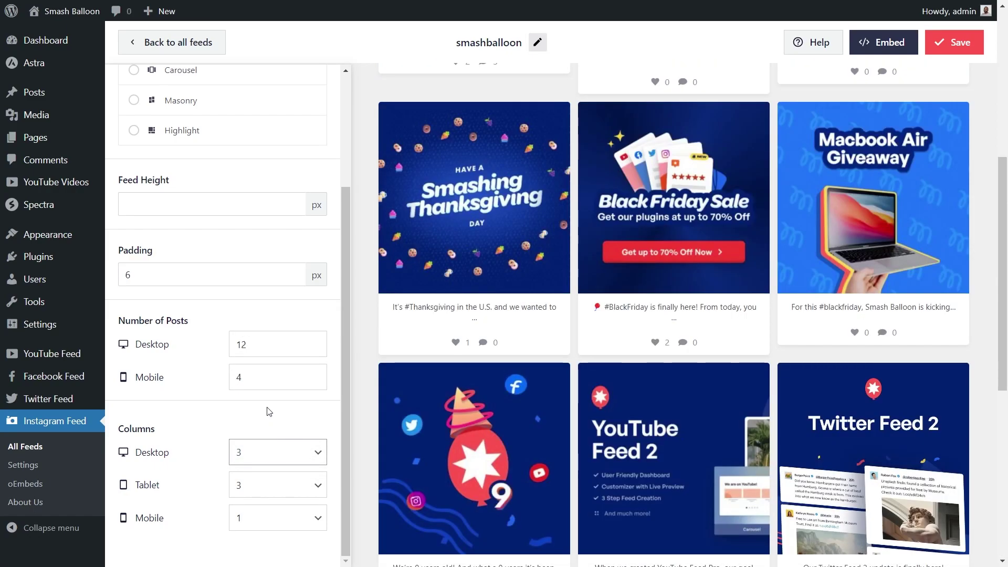
{"action": "scroll", "coordinate": [361, 362], "scroll_direction": "down", "scroll_amount": 5}
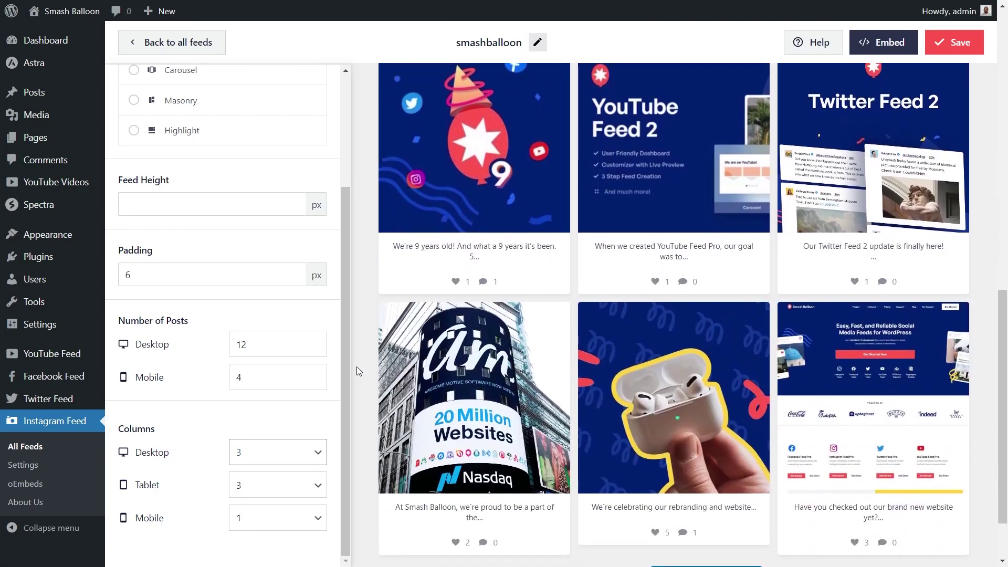
{"action": "left_click", "coordinate": [264, 453]}
{"action": "key", "text": "Down"}
{"action": "key", "text": "Return"}
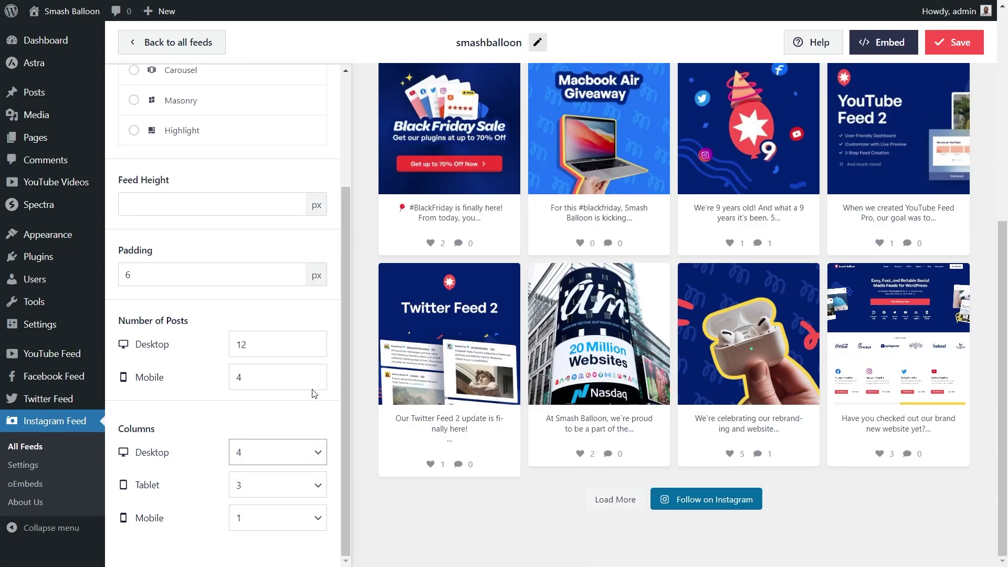
{"action": "left_click", "coordinate": [959, 43]}
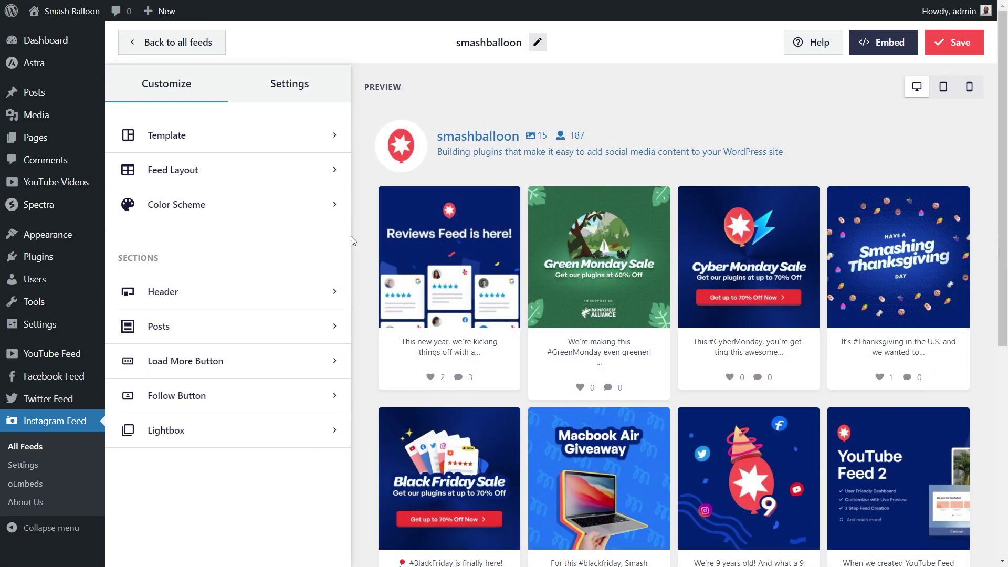
{"action": "left_click", "coordinate": [249, 212]}
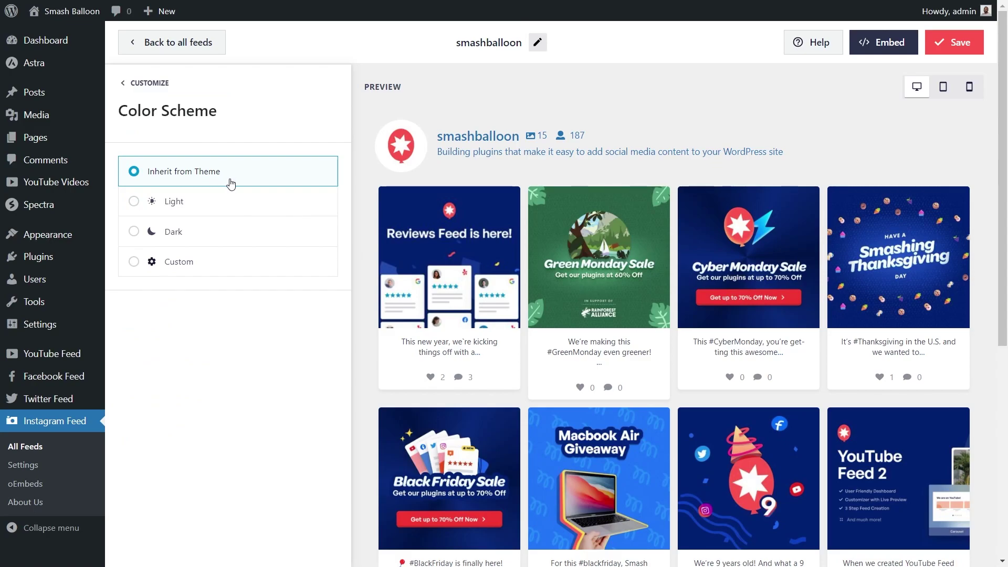
{"action": "left_click", "coordinate": [217, 202]}
{"action": "left_click", "coordinate": [209, 238]}
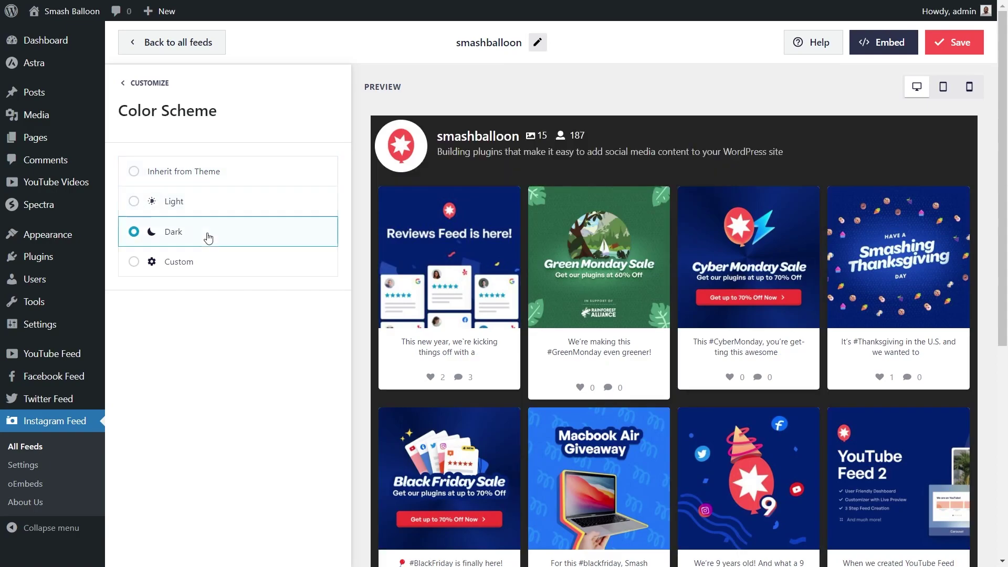
{"action": "left_click", "coordinate": [209, 262]}
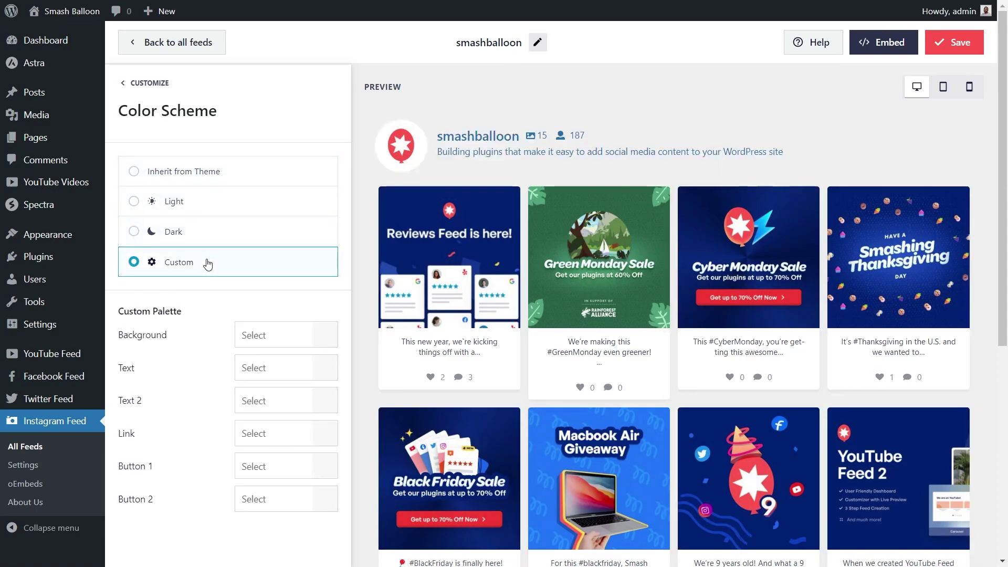
{"action": "left_click", "coordinate": [320, 346]}
{"action": "left_click", "coordinate": [228, 518]}
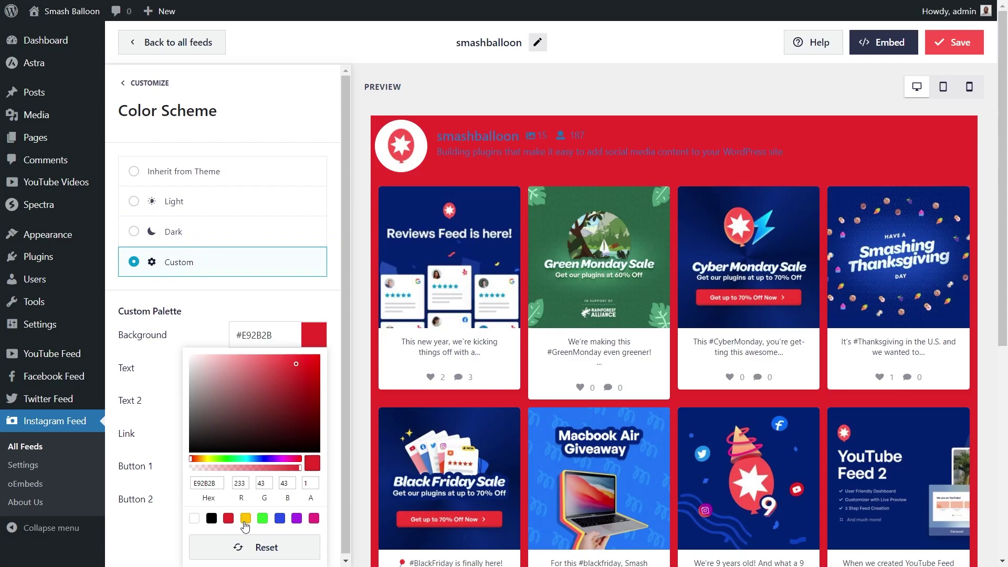
{"action": "left_click", "coordinate": [245, 518]}
{"action": "left_click", "coordinate": [262, 520]}
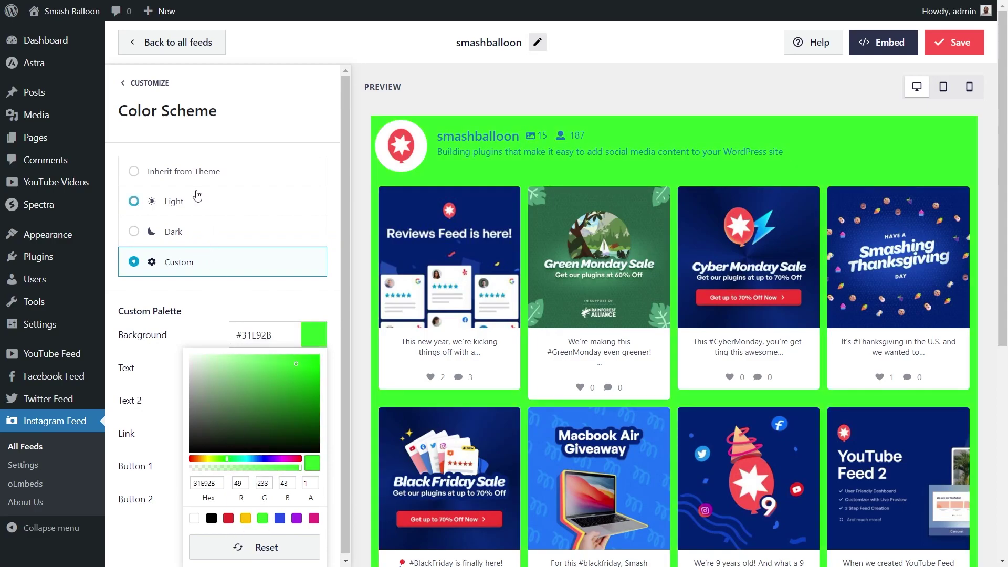
{"action": "left_click", "coordinate": [196, 180]}
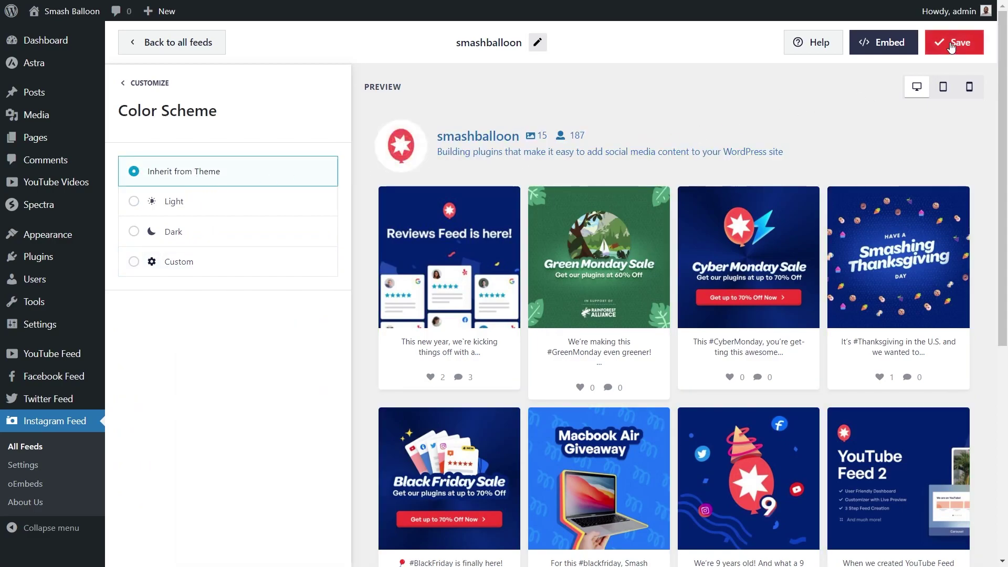
{"action": "left_click", "coordinate": [952, 45]}
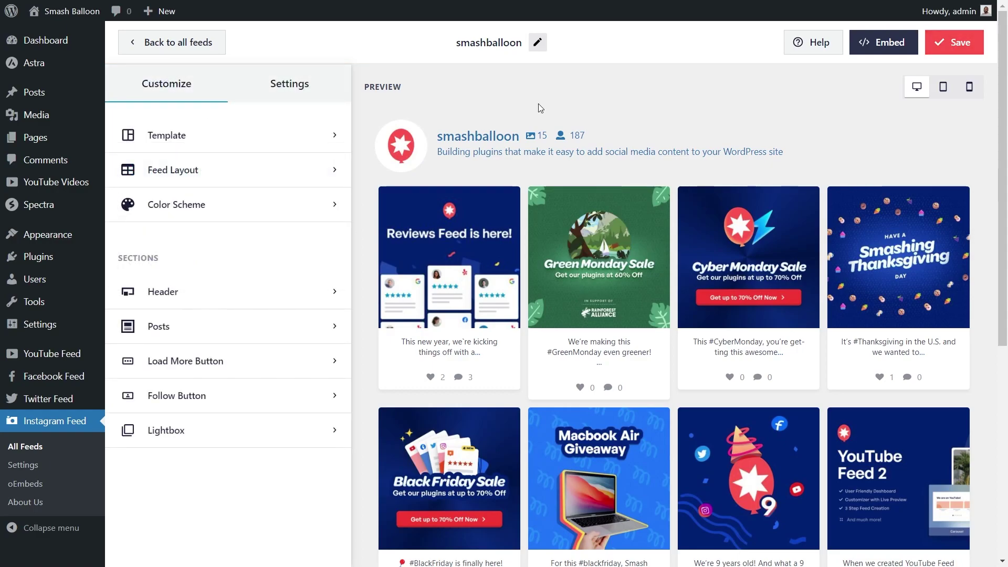
Enable feed moderation and mark the Reviews Feed, Green Monday and Cyber Monday posts as shown
{"action": "left_click", "coordinate": [314, 97]}
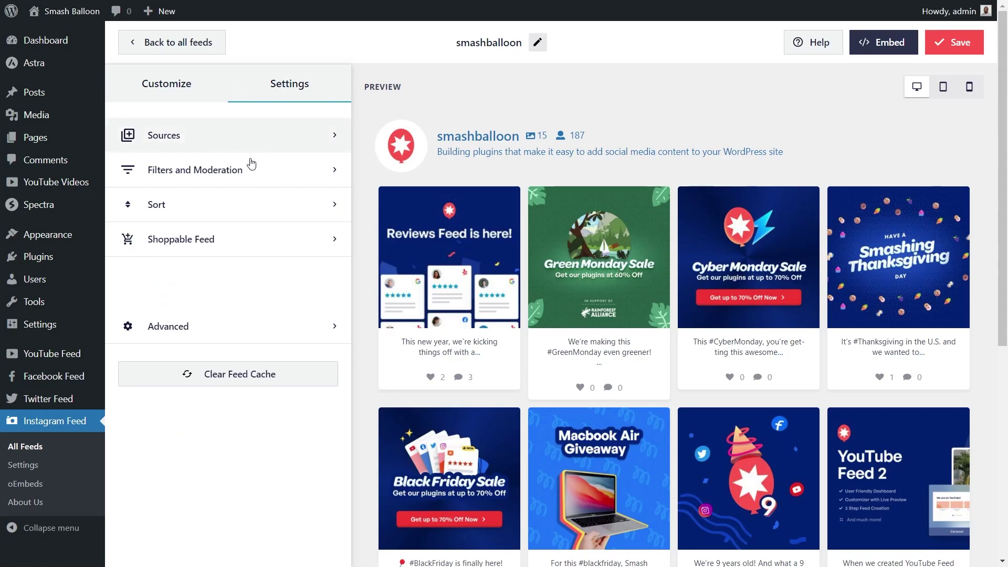
{"action": "left_click", "coordinate": [245, 171]}
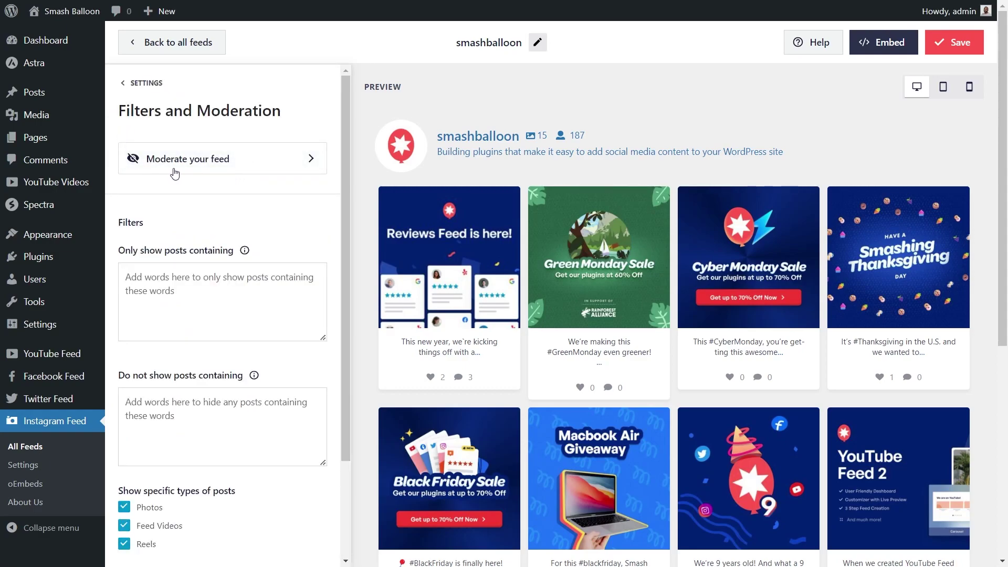
{"action": "left_click", "coordinate": [254, 172]}
{"action": "left_click", "coordinate": [131, 150]}
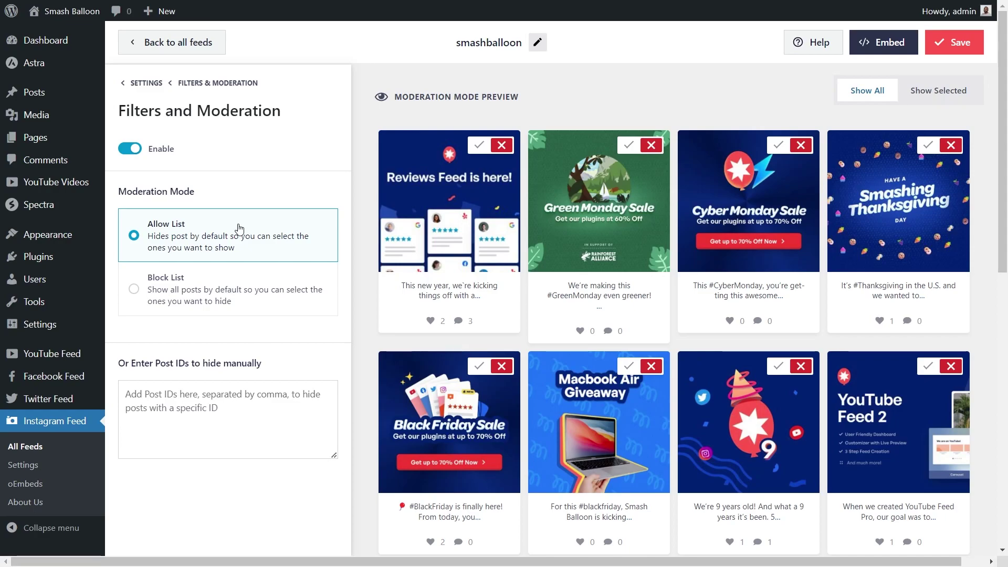
{"action": "left_click", "coordinate": [499, 149]}
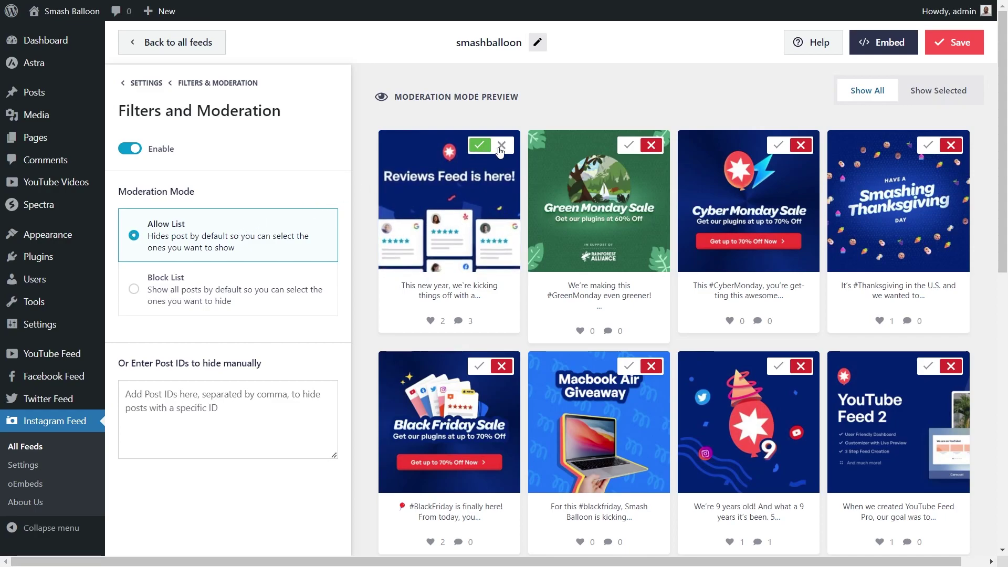
{"action": "left_click", "coordinate": [629, 147]}
{"action": "left_click", "coordinate": [779, 149]}
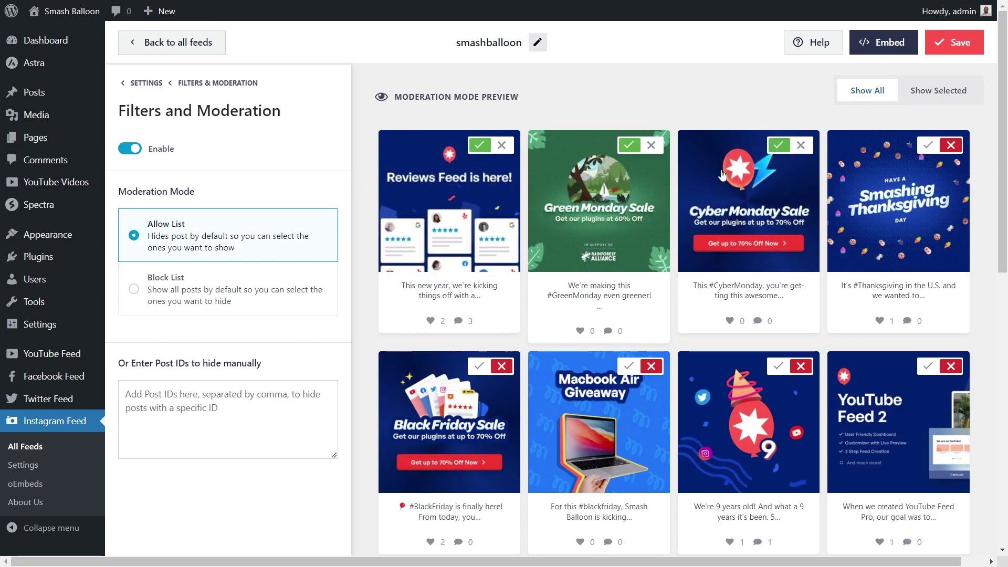
Switch moderation to Block List, hide the first three posts, then turn moderation off
{"action": "left_click", "coordinate": [187, 292]}
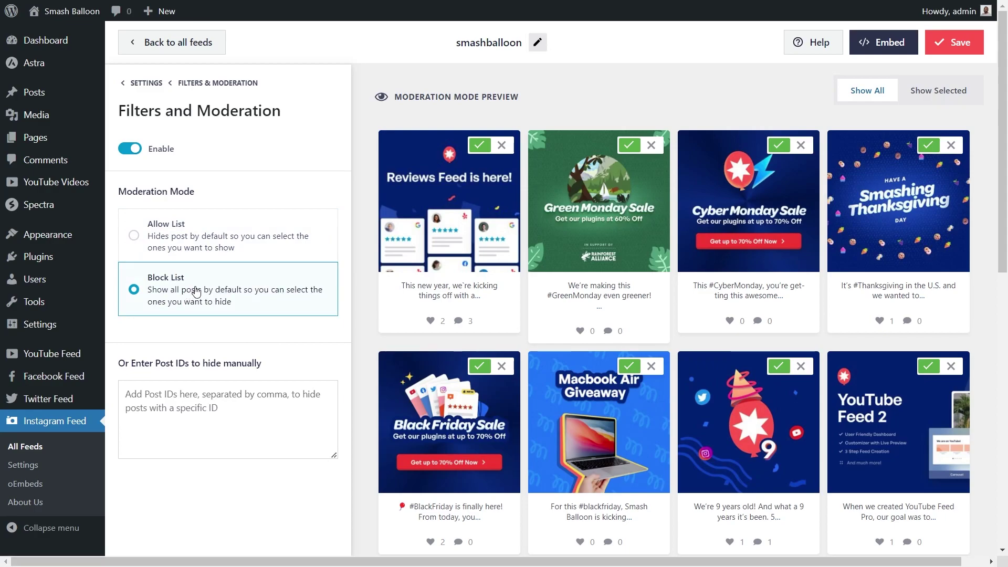
{"action": "left_click", "coordinate": [801, 147]}
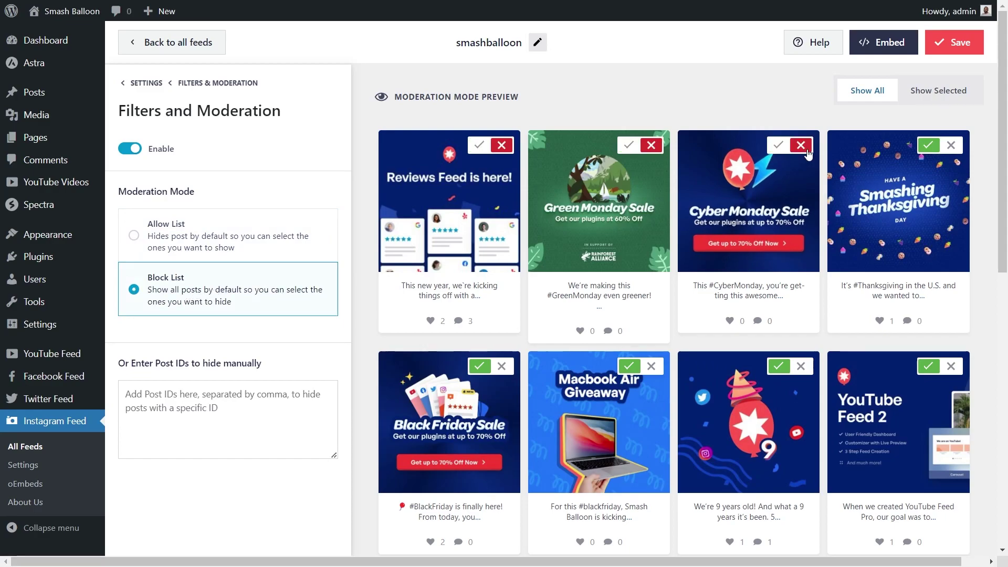
{"action": "left_click", "coordinate": [130, 150]}
Review the feed's Filters settings down to Post Offset and save the feed
{"action": "left_click", "coordinate": [216, 87]}
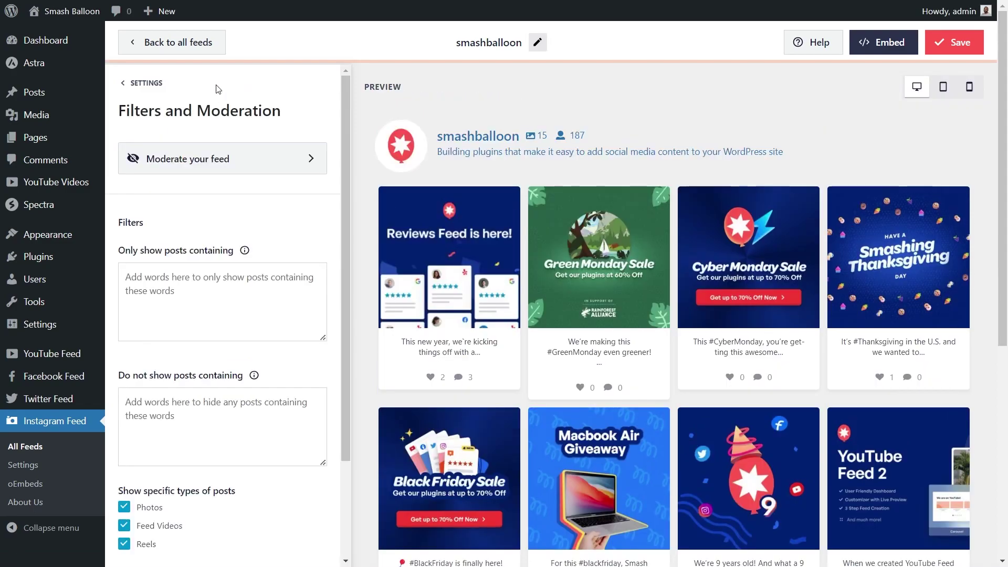
{"action": "scroll", "coordinate": [315, 249], "scroll_direction": "down", "scroll_amount": 1}
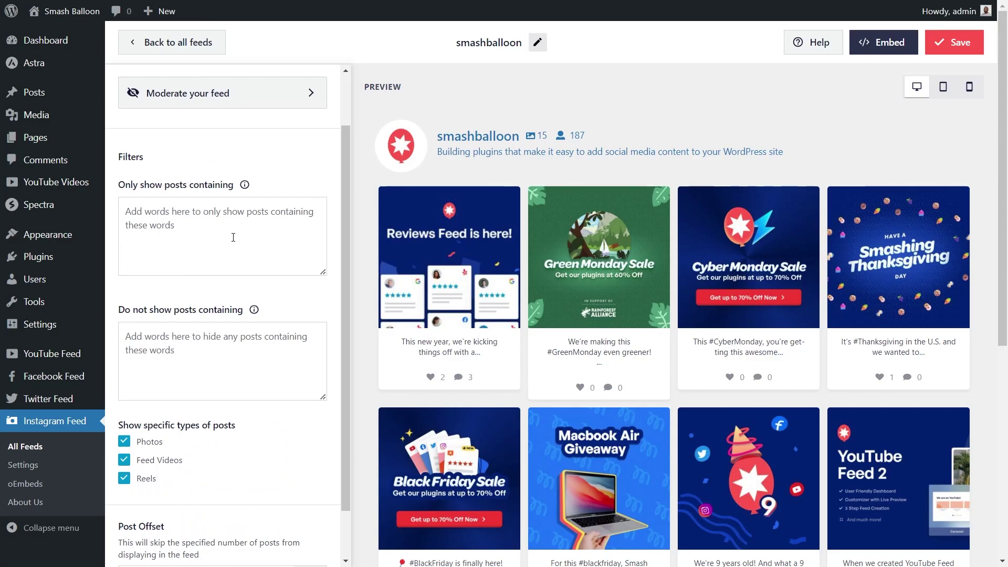
{"action": "scroll", "coordinate": [236, 437], "scroll_direction": "down", "scroll_amount": 1}
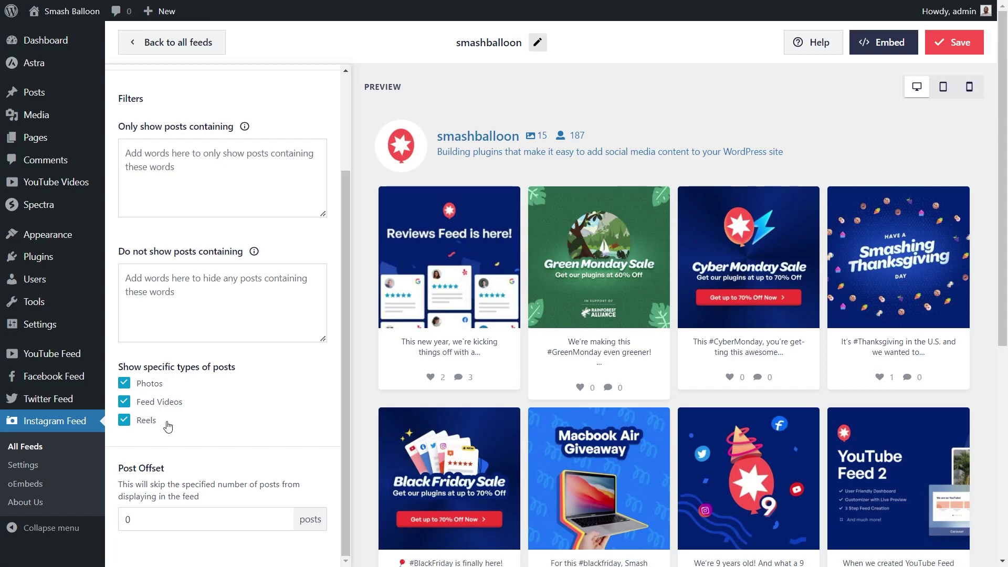
{"action": "left_click", "coordinate": [942, 47]}
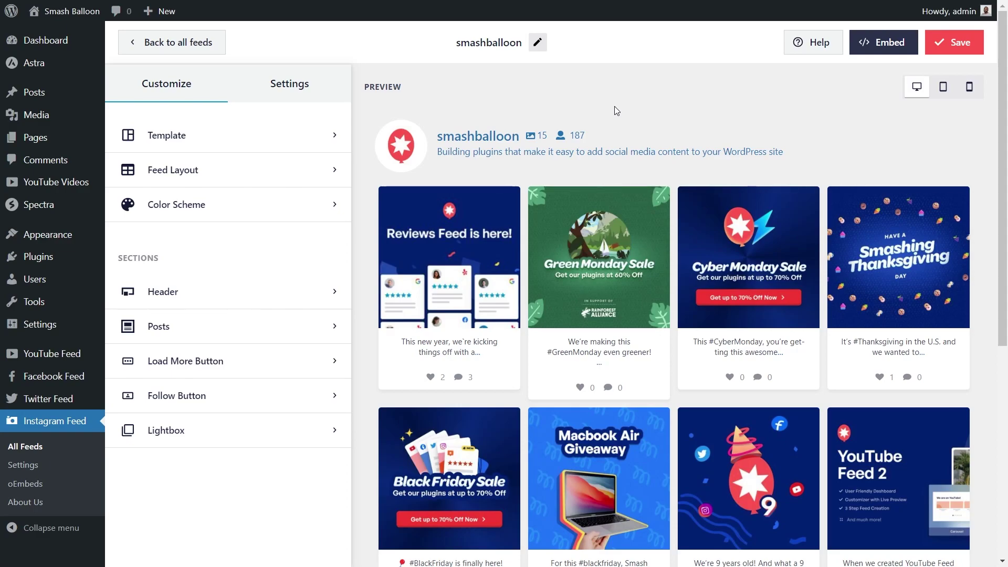
Copy the feed shortcode from Embed and add the feed to the Instagram page
{"action": "left_click", "coordinate": [872, 46]}
{"action": "left_click", "coordinate": [701, 241]}
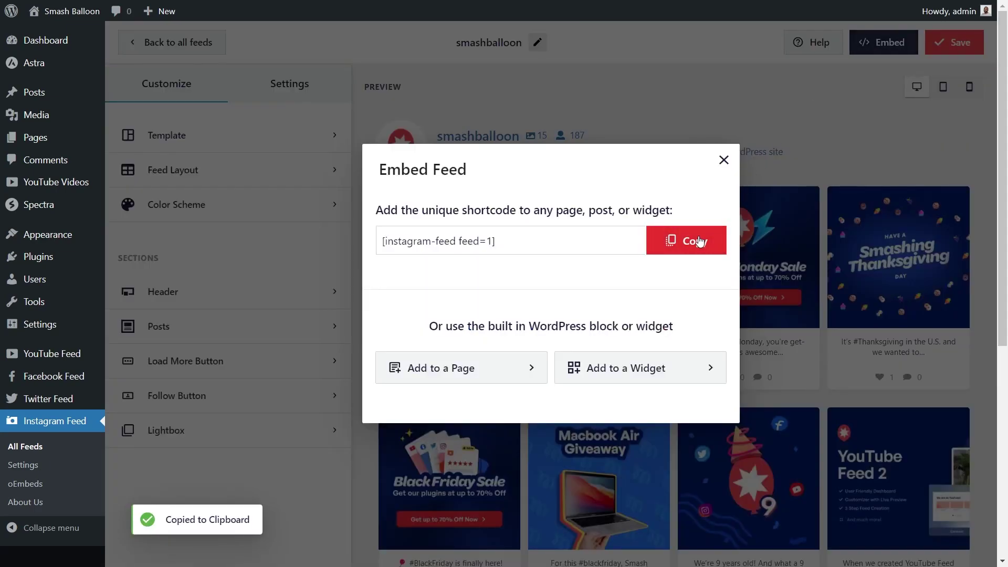
{"action": "left_click", "coordinate": [489, 377]}
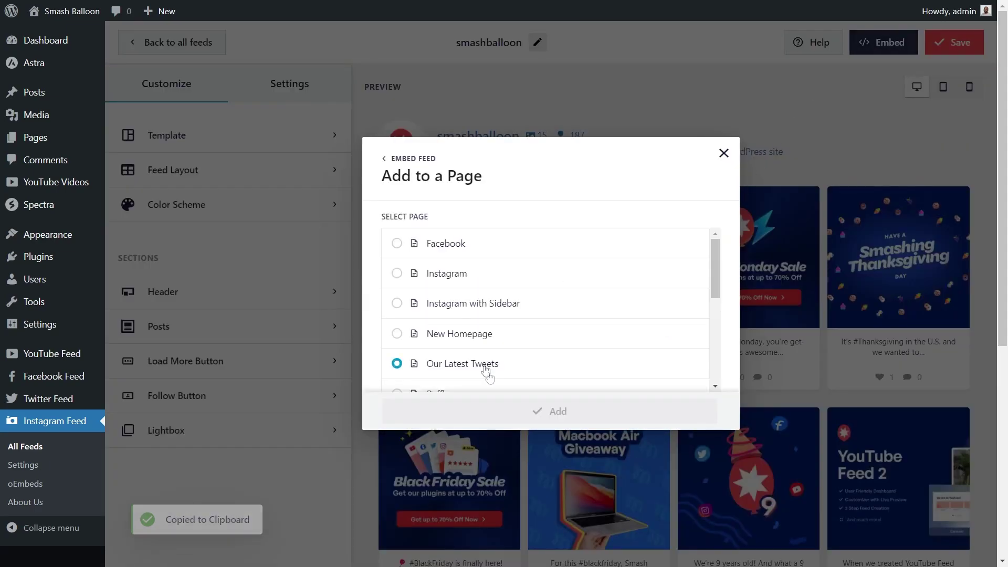
{"action": "left_click", "coordinate": [455, 276]}
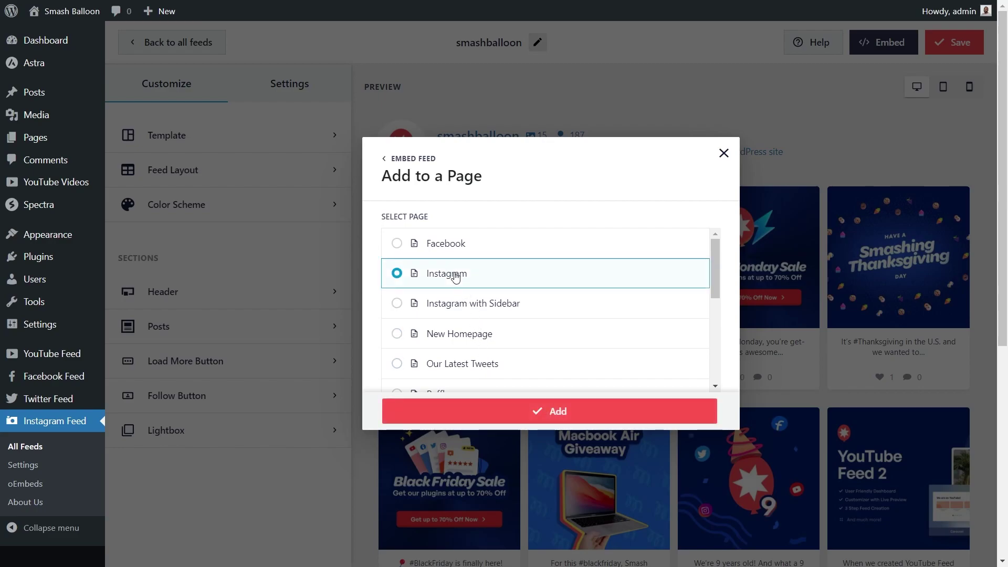
{"action": "left_click", "coordinate": [555, 411]}
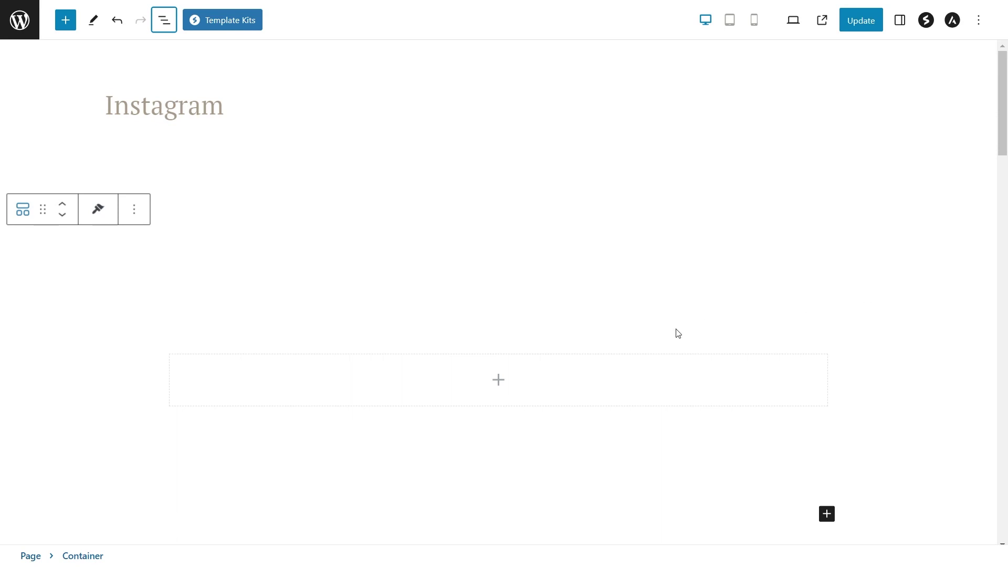
Try a Shortcode block with the pasted feed shortcode in the container, then undo it
{"action": "left_click", "coordinate": [498, 379]}
{"action": "left_click", "coordinate": [434, 484]}
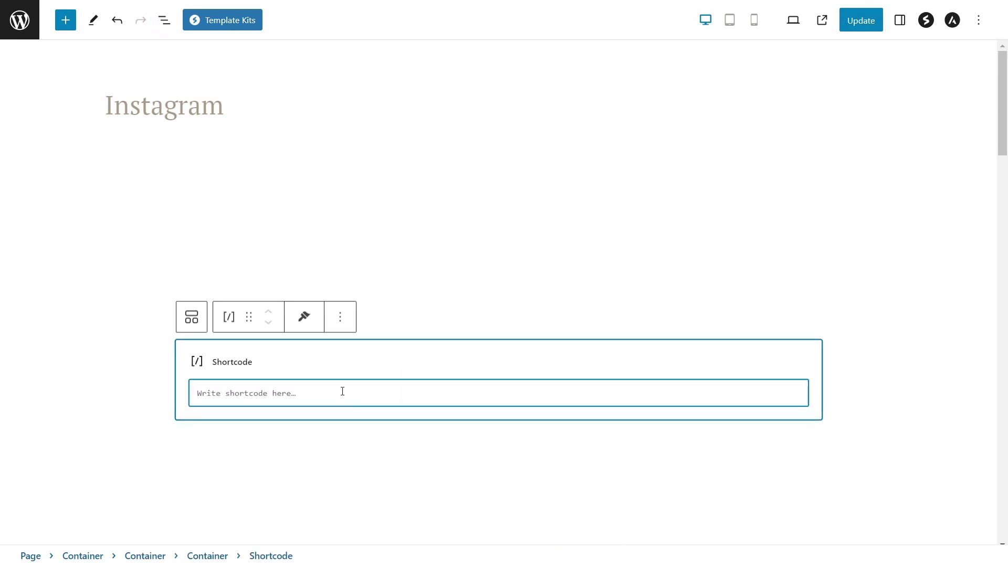
{"action": "key", "text": "ctrl+v"}
{"action": "key", "text": "ctrl+z"}
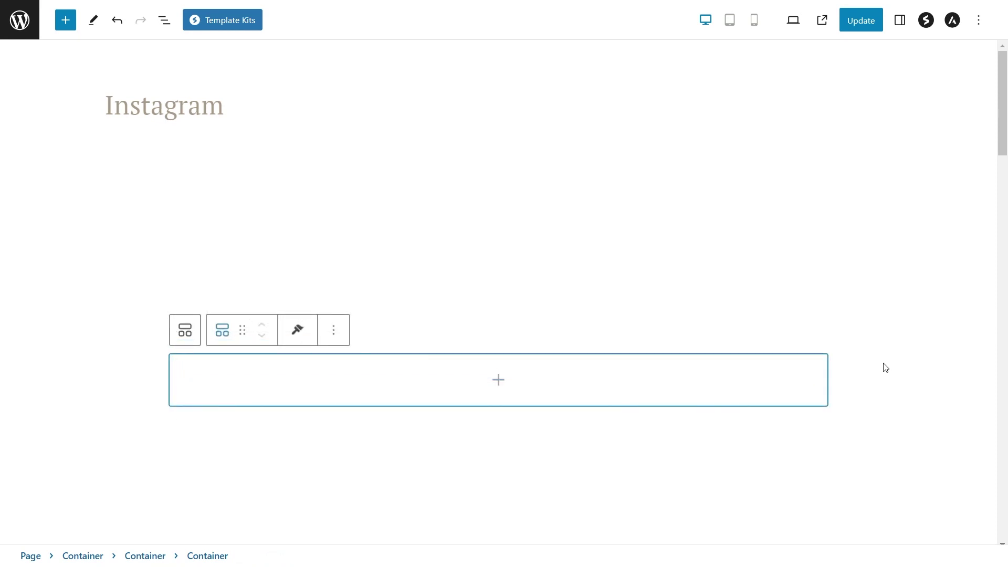
Insert the Instagram Feed block into the empty container and update the Instagram page
{"action": "left_click", "coordinate": [499, 380]}
{"action": "type", "text": "instagram"}
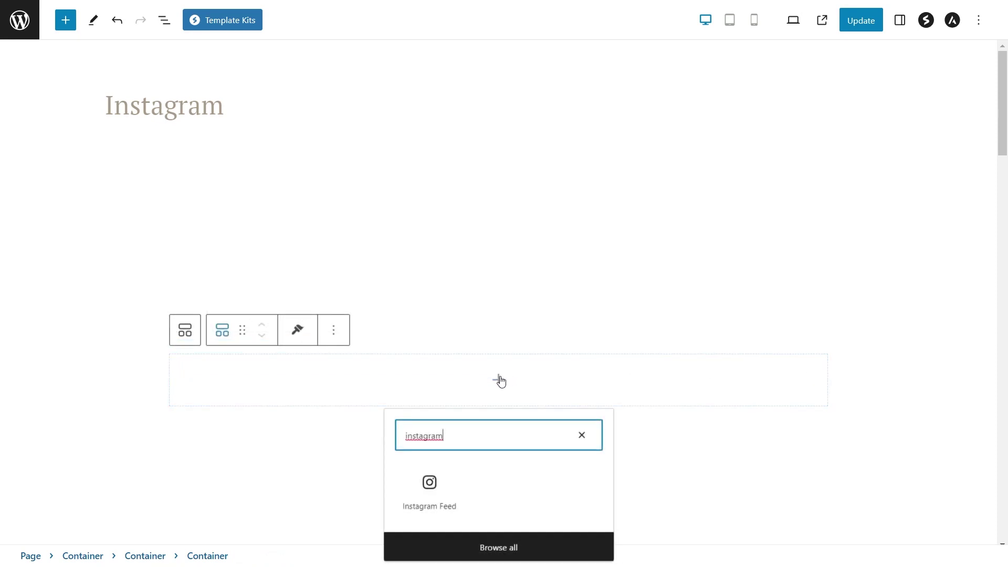
{"action": "left_click", "coordinate": [438, 494]}
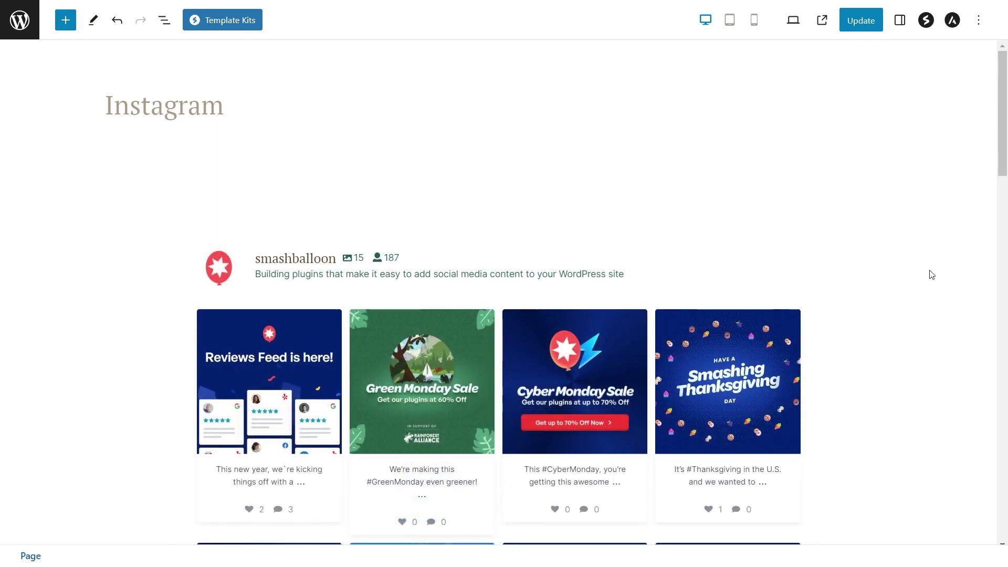
{"action": "scroll", "coordinate": [926, 283], "scroll_direction": "down", "scroll_amount": 8}
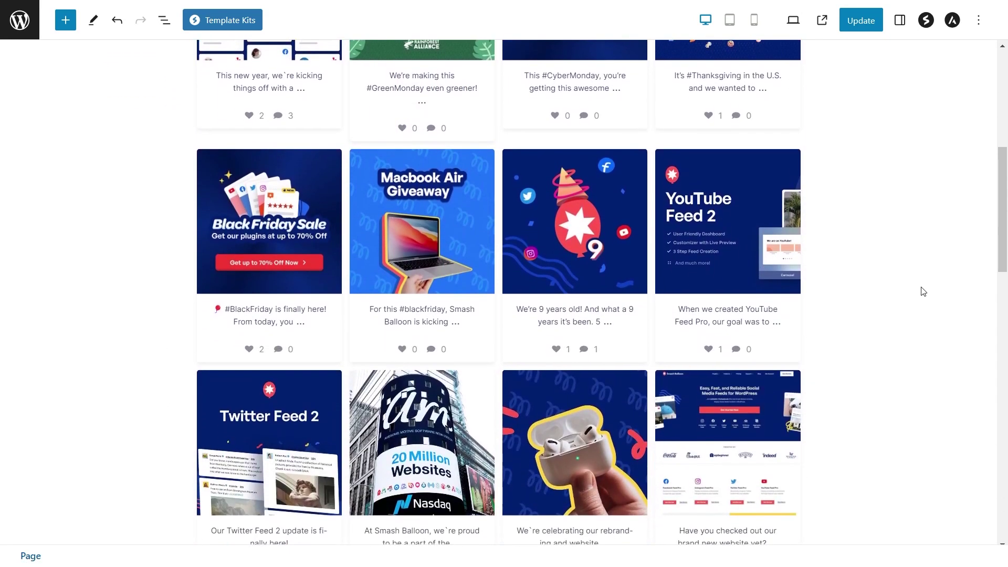
{"action": "left_click", "coordinate": [865, 24]}
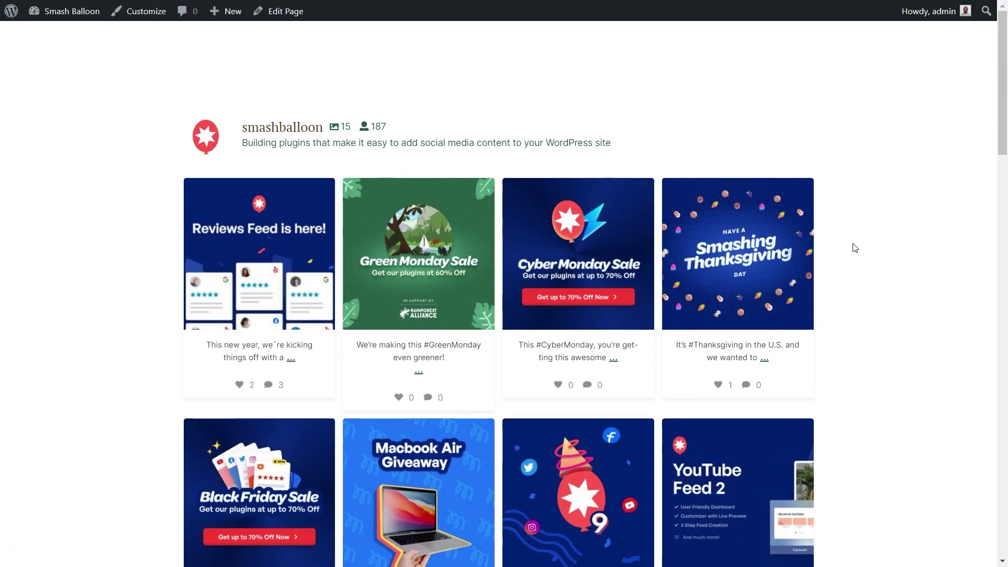
Scroll the live Instagram page feed and use Load More to add three more posts
{"action": "scroll", "coordinate": [854, 248], "scroll_direction": "down", "scroll_amount": 5}
{"action": "scroll", "coordinate": [854, 266], "scroll_direction": "down", "scroll_amount": 2}
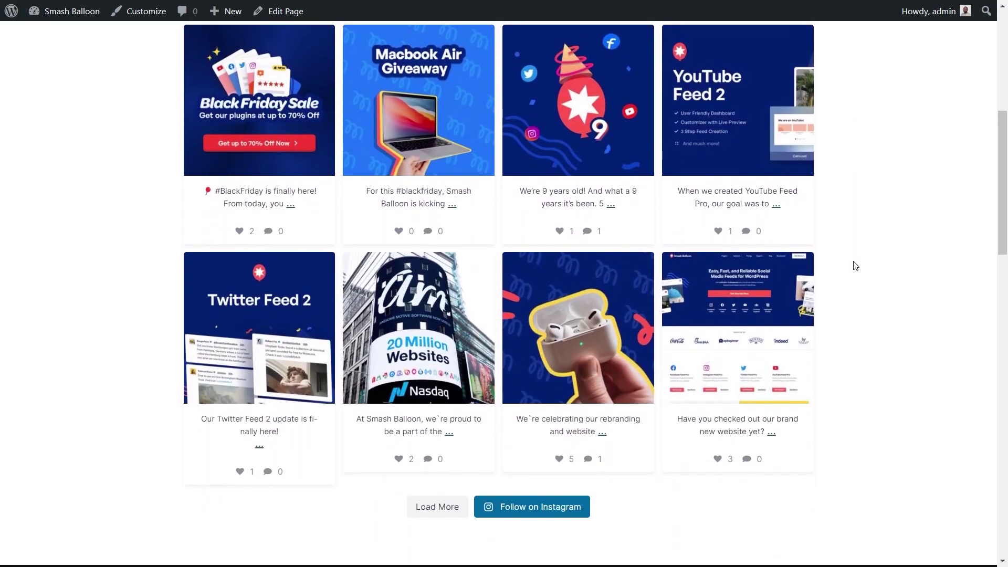
{"action": "left_click", "coordinate": [439, 506]}
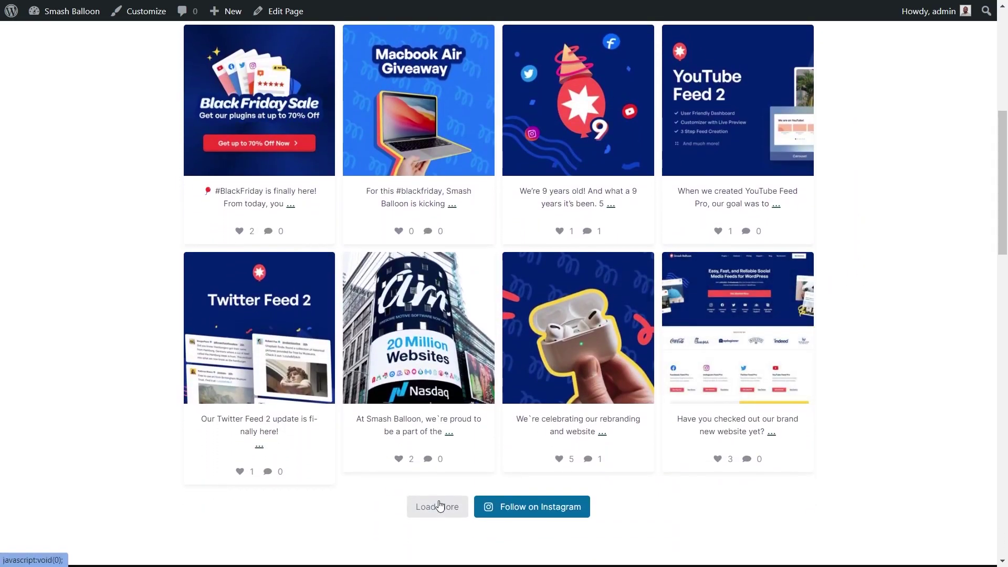
{"action": "scroll", "coordinate": [735, 478], "scroll_direction": "down", "scroll_amount": 4}
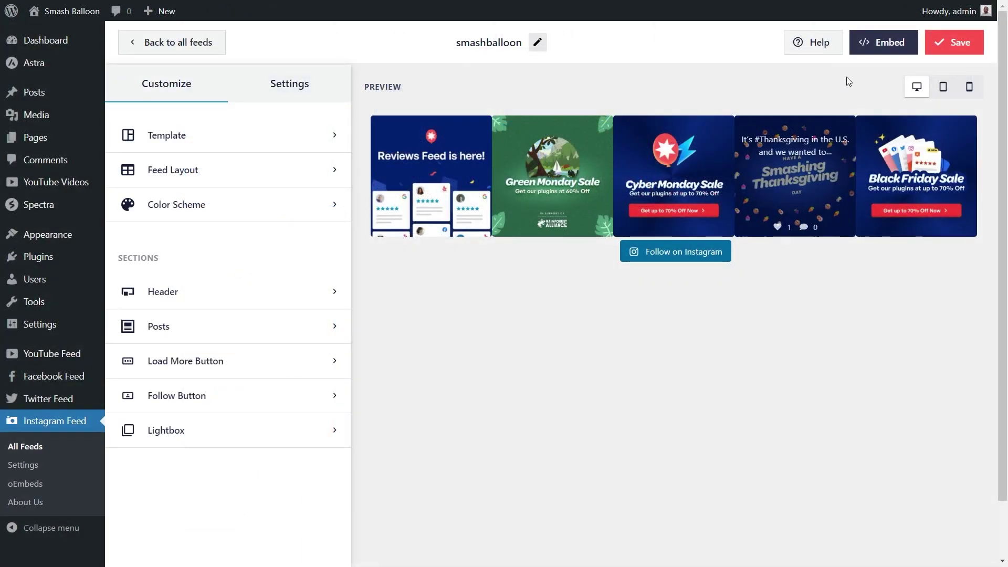
Copy the feed shortcode again from Embed and choose Add to a Widget
{"action": "left_click", "coordinate": [883, 42]}
{"action": "left_click", "coordinate": [685, 242]}
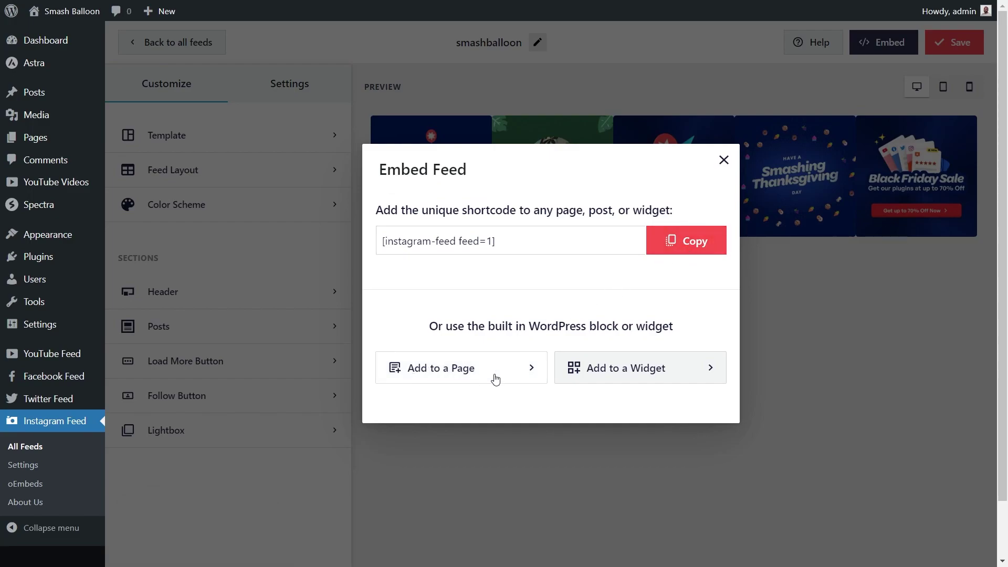
{"action": "left_click", "coordinate": [639, 369]}
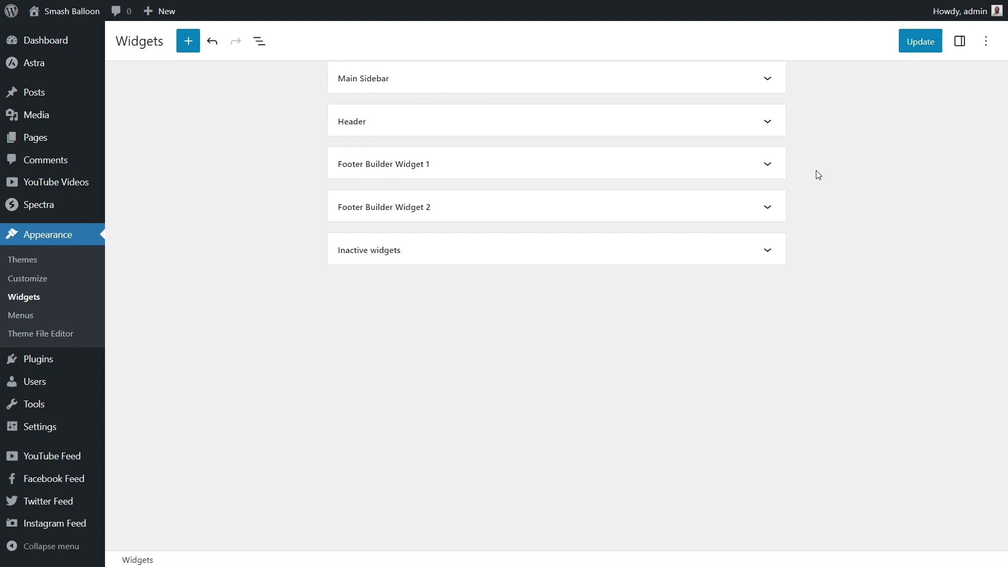
Insert the Instagram Feed block above Services in Footer Builder Widget 1 and update the widgets
{"action": "left_click", "coordinate": [768, 163]}
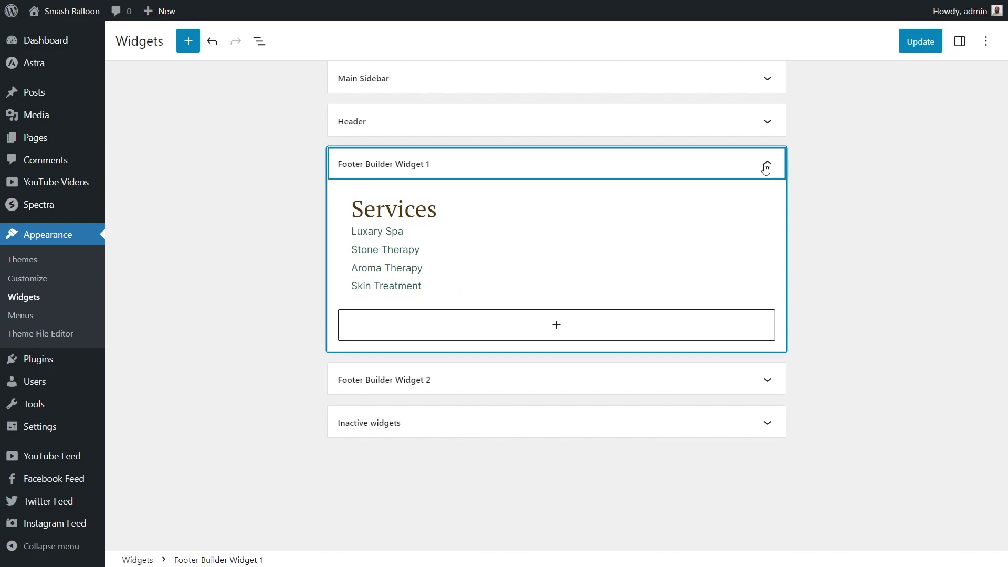
{"action": "left_click", "coordinate": [556, 326]}
{"action": "left_click", "coordinate": [493, 181]}
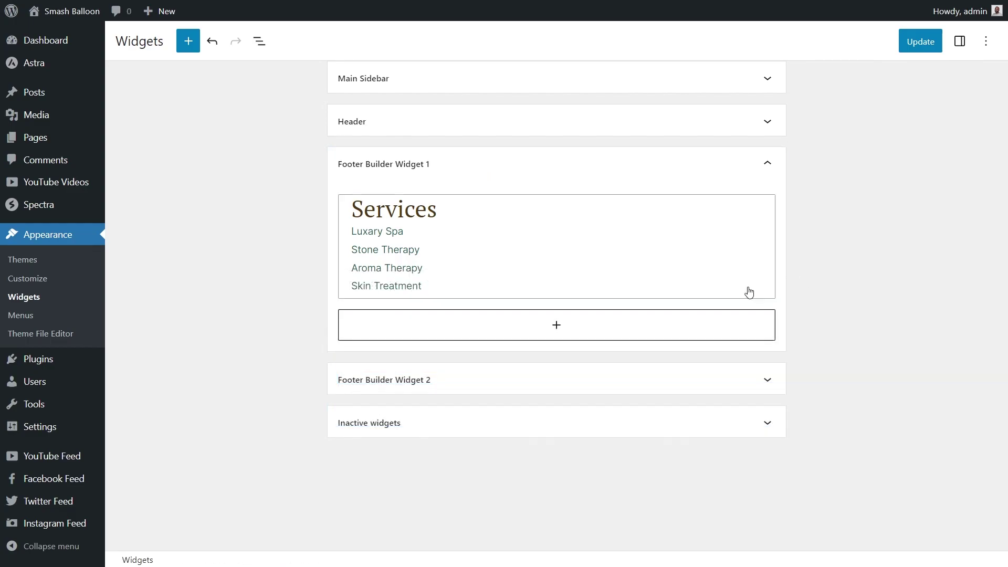
{"action": "left_click", "coordinate": [555, 327]}
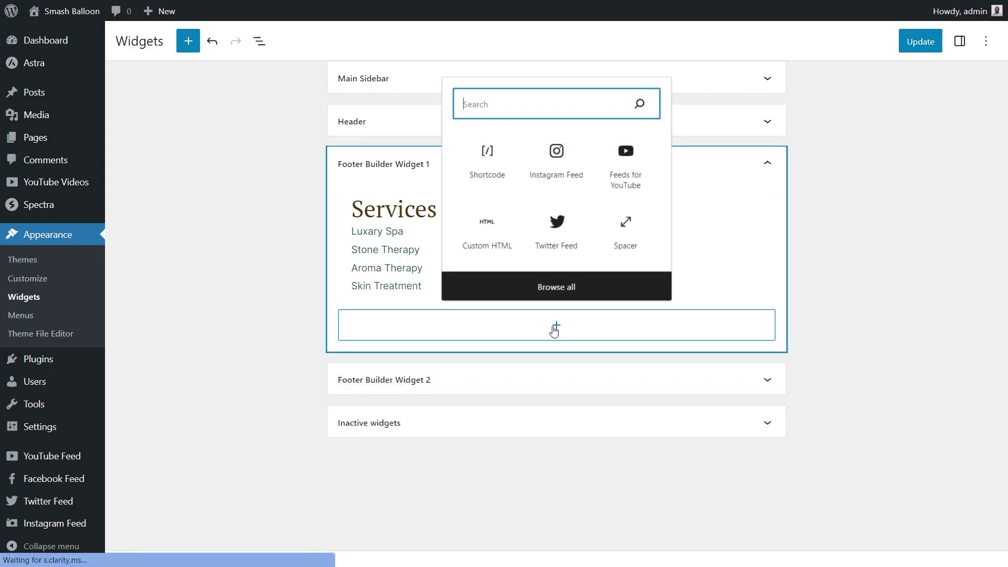
{"action": "left_click", "coordinate": [558, 171]}
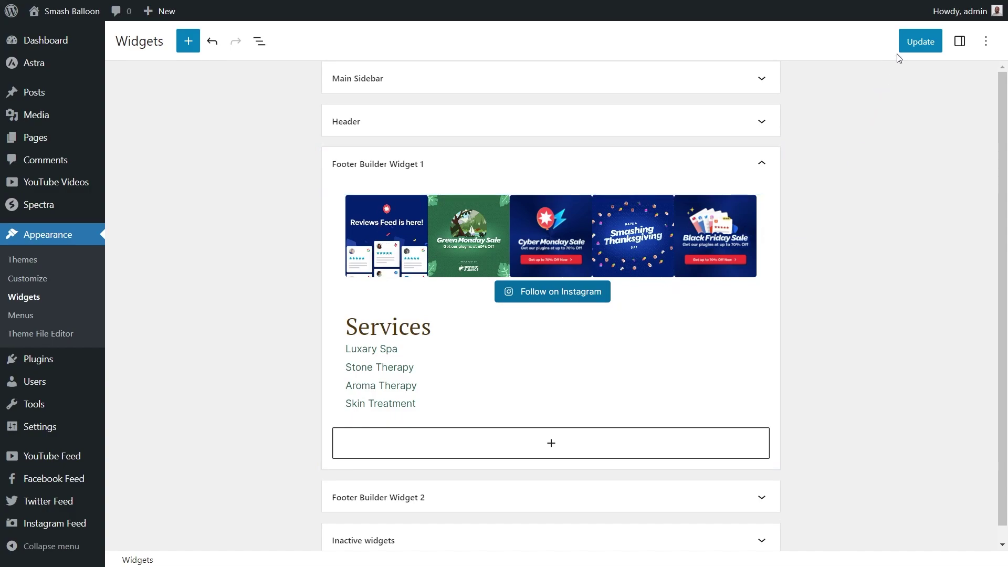
{"action": "left_click", "coordinate": [908, 42]}
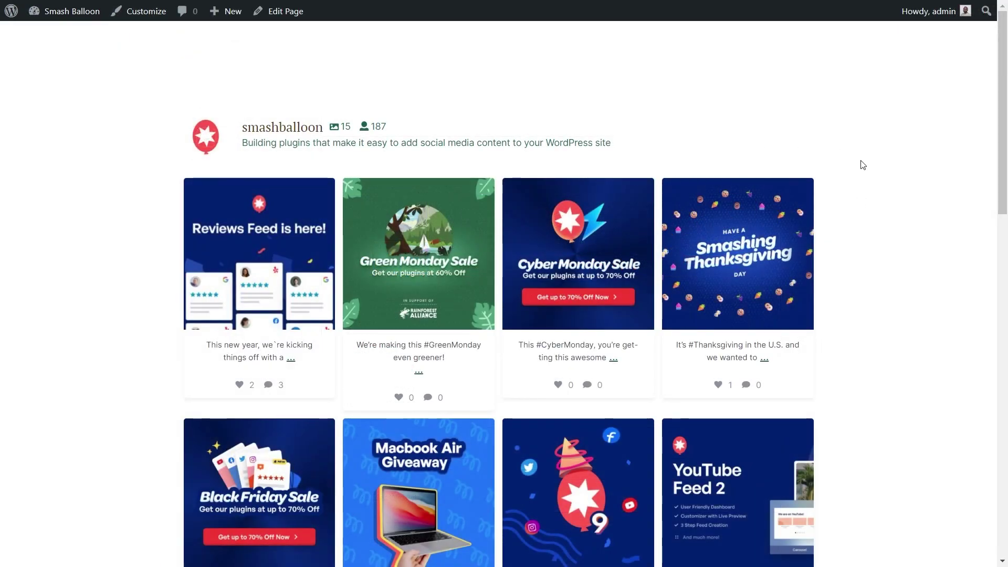
{"action": "scroll", "coordinate": [848, 209], "scroll_direction": "down", "scroll_amount": 10}
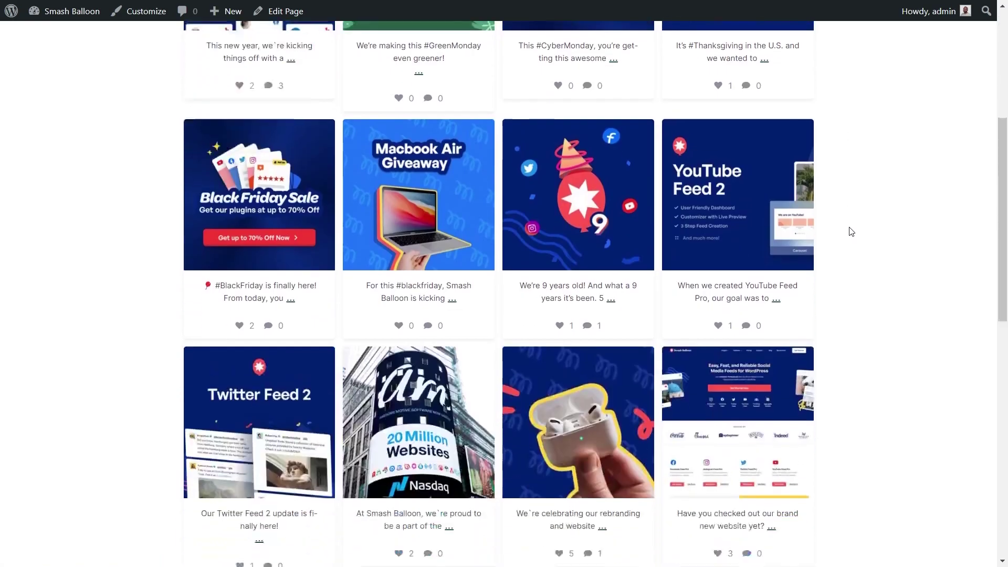
{"action": "scroll", "coordinate": [853, 243], "scroll_direction": "down", "scroll_amount": 1}
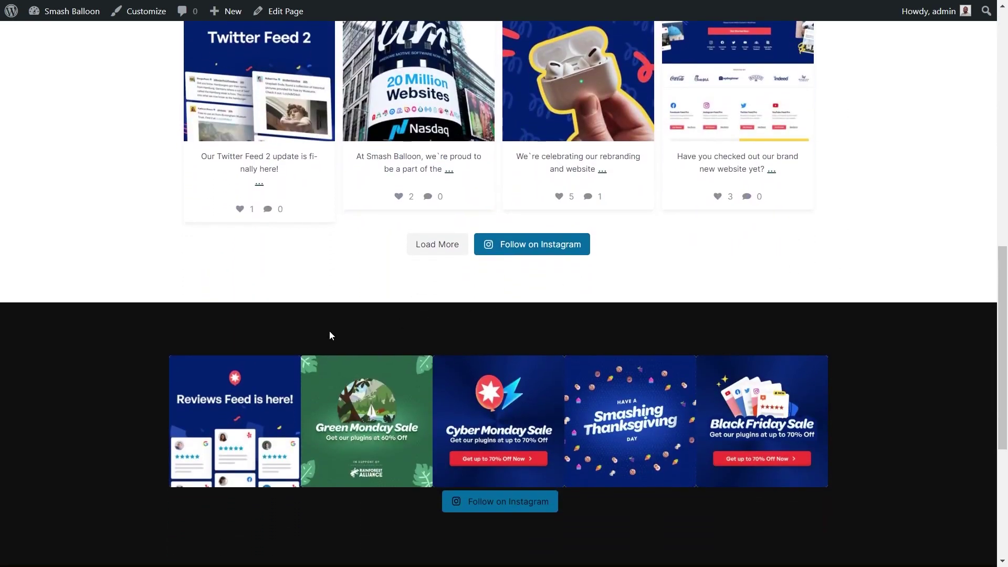